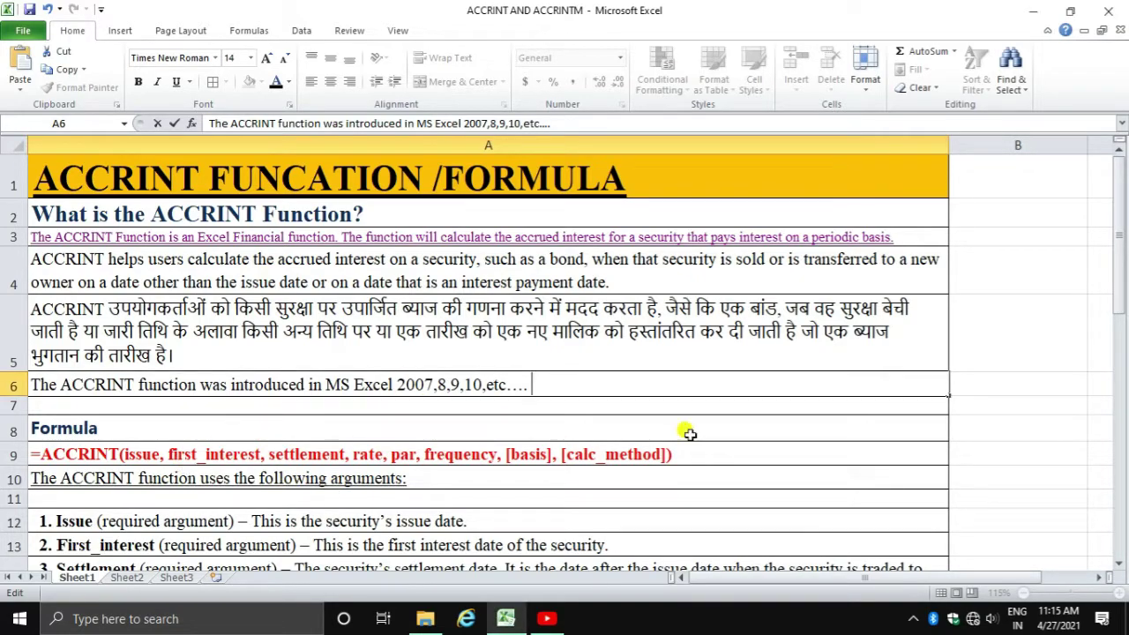
Step: Commit the row 6 note and scroll down to the ACCRINT syntax and Settlement argument
left_click(529, 429)
left_click_drag(1122, 310, 1115, 346)
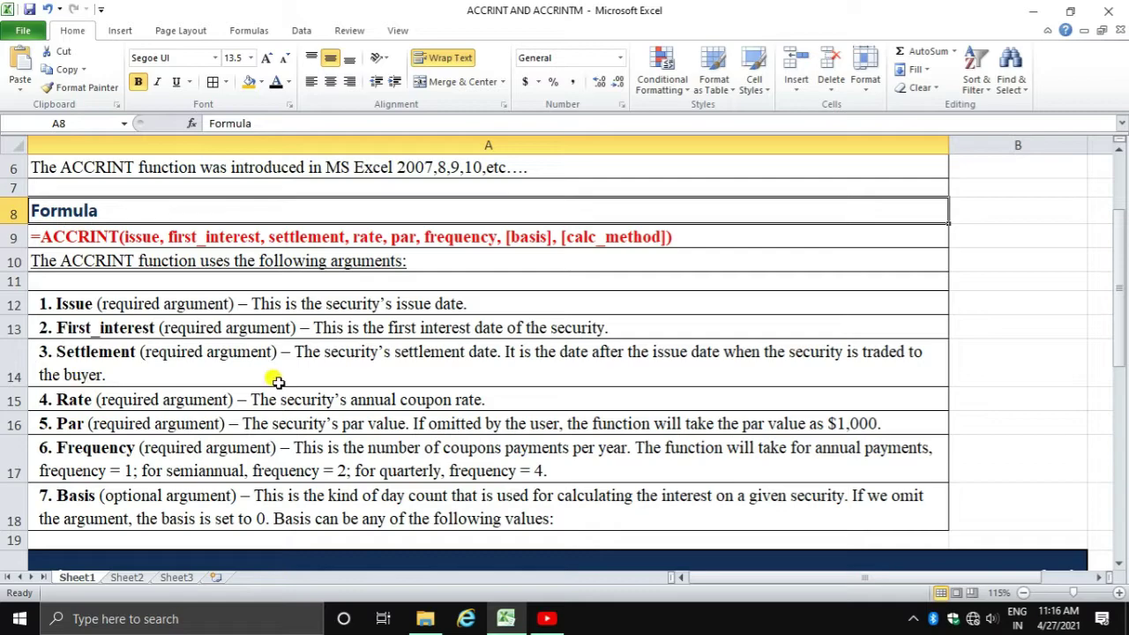
Step: Step through the Rate, Par, Frequency and Basis argument descriptions in rows 15–18
left_click(212, 401)
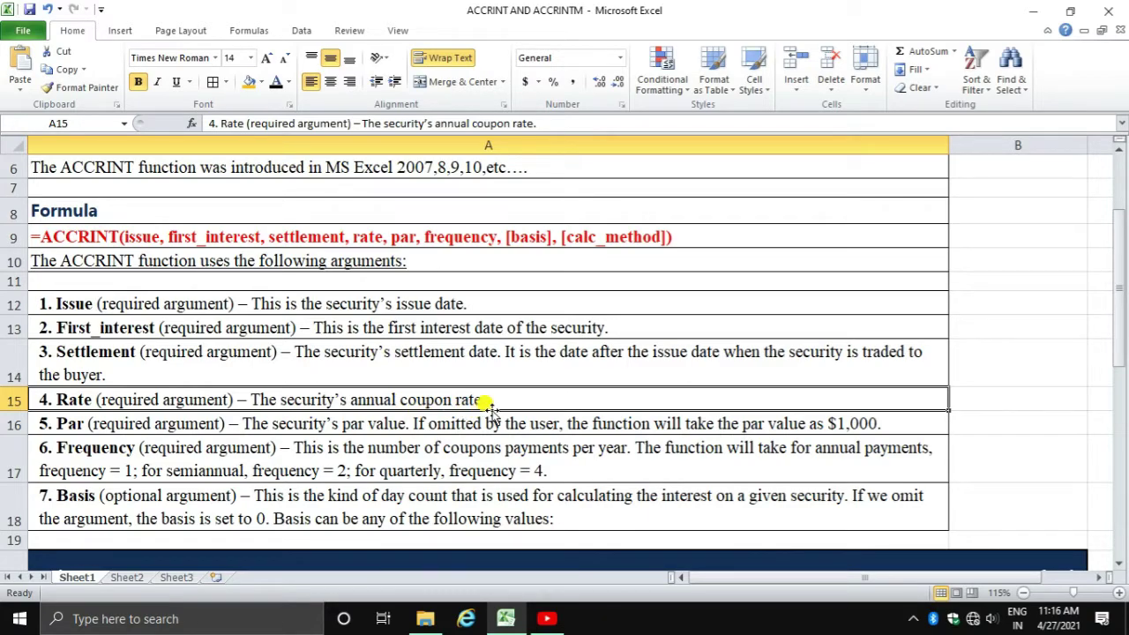
left_click(77, 425)
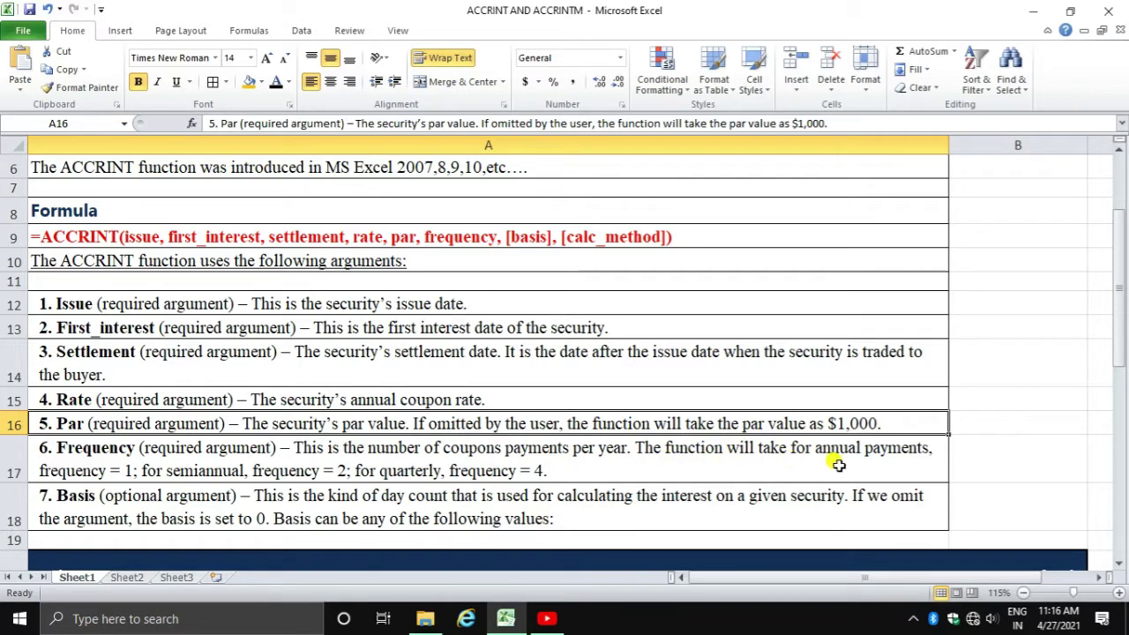
left_click(85, 472)
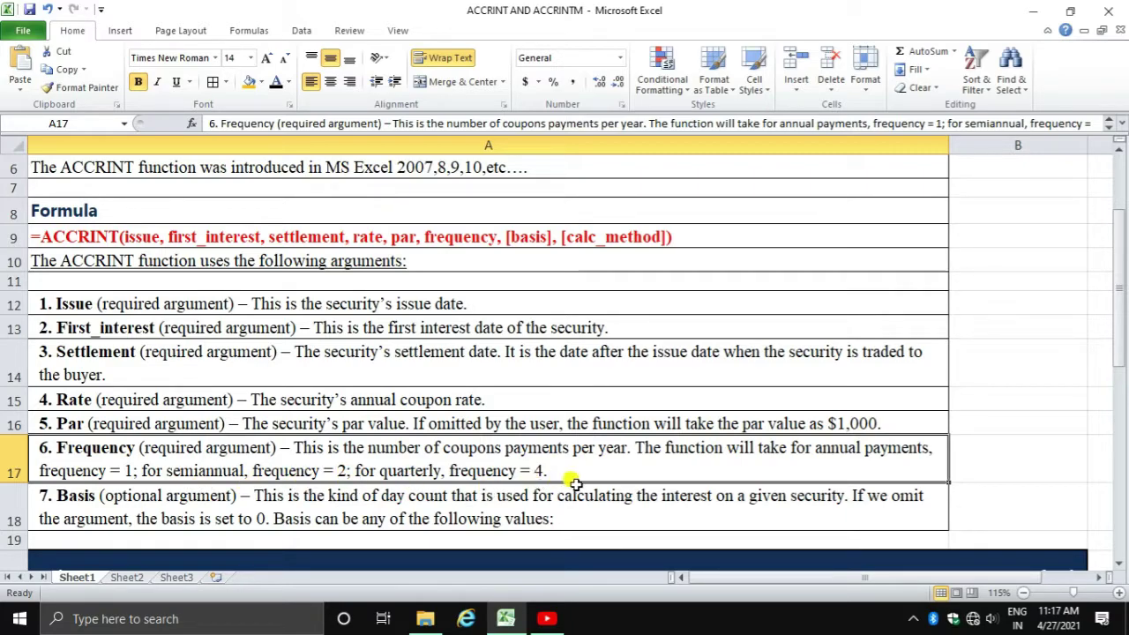
left_click(559, 496)
scroll(559, 496, "down", 1)
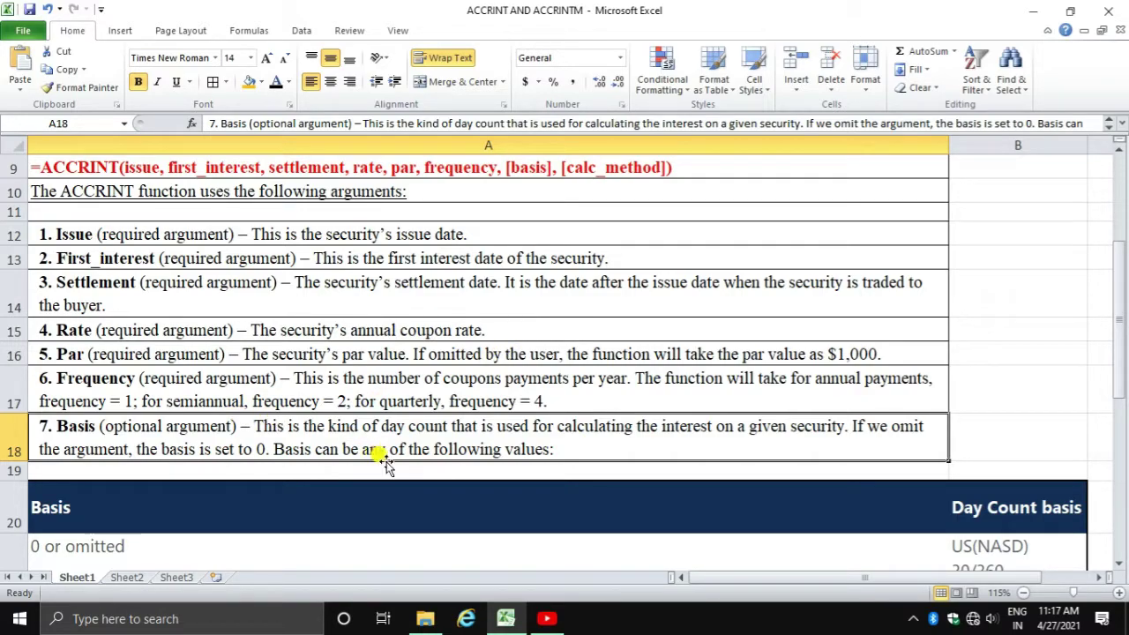
Step: Point out the Basis table heading and options 0 (omitted), 2 Actual/360 and 4 European 30/360
scroll(381, 459, "down", 1)
scroll(386, 464, "down", 1)
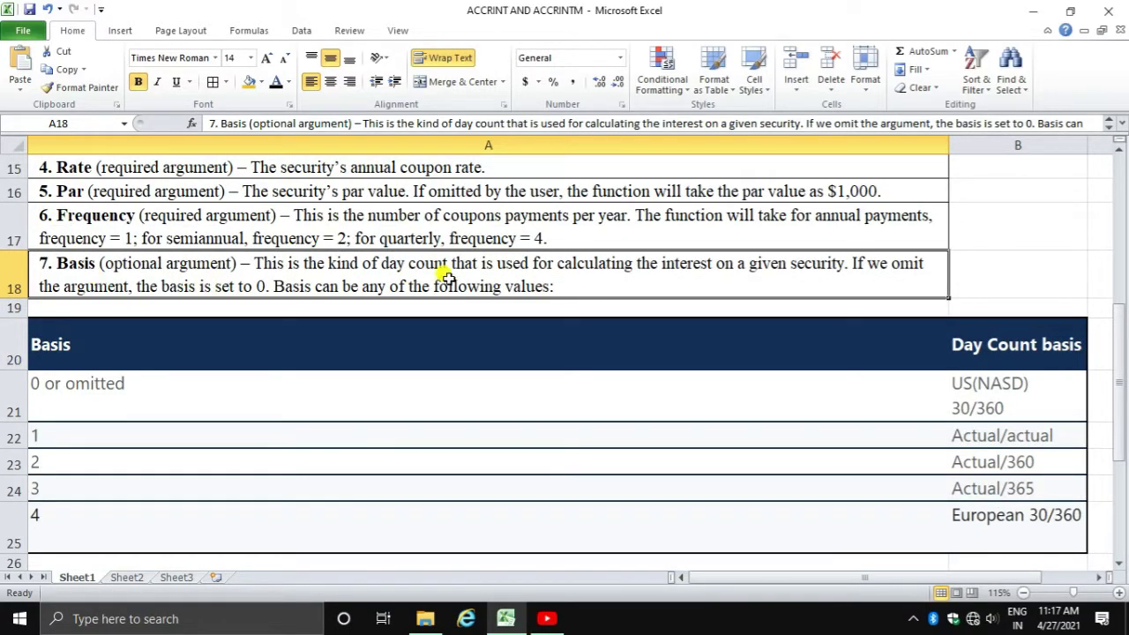
left_click(78, 340)
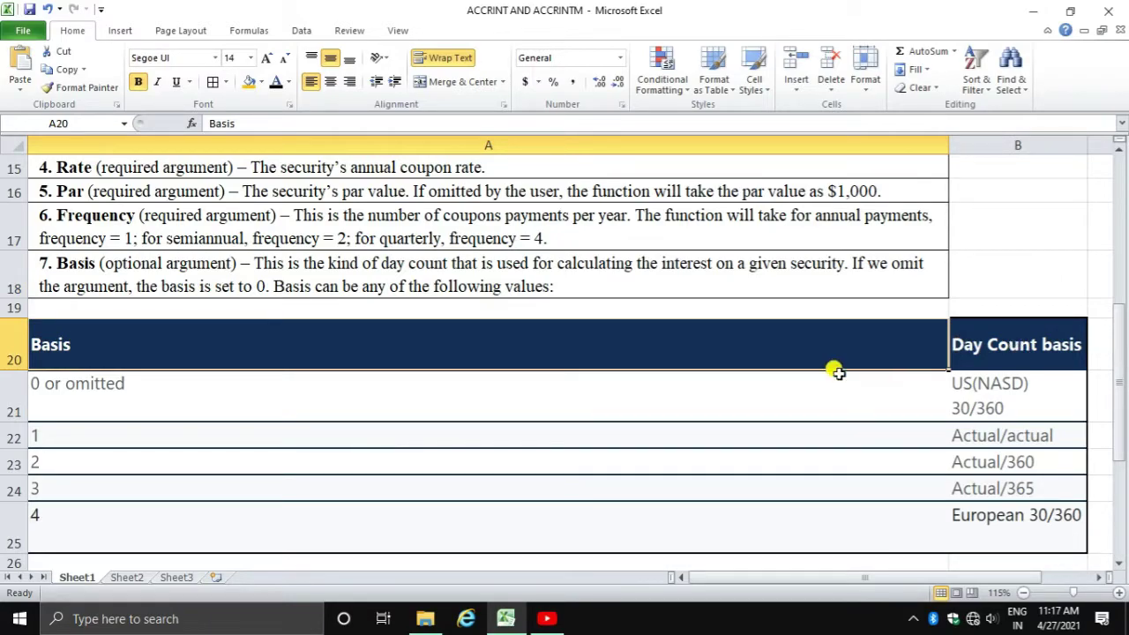
scroll(806, 361, "down", 1)
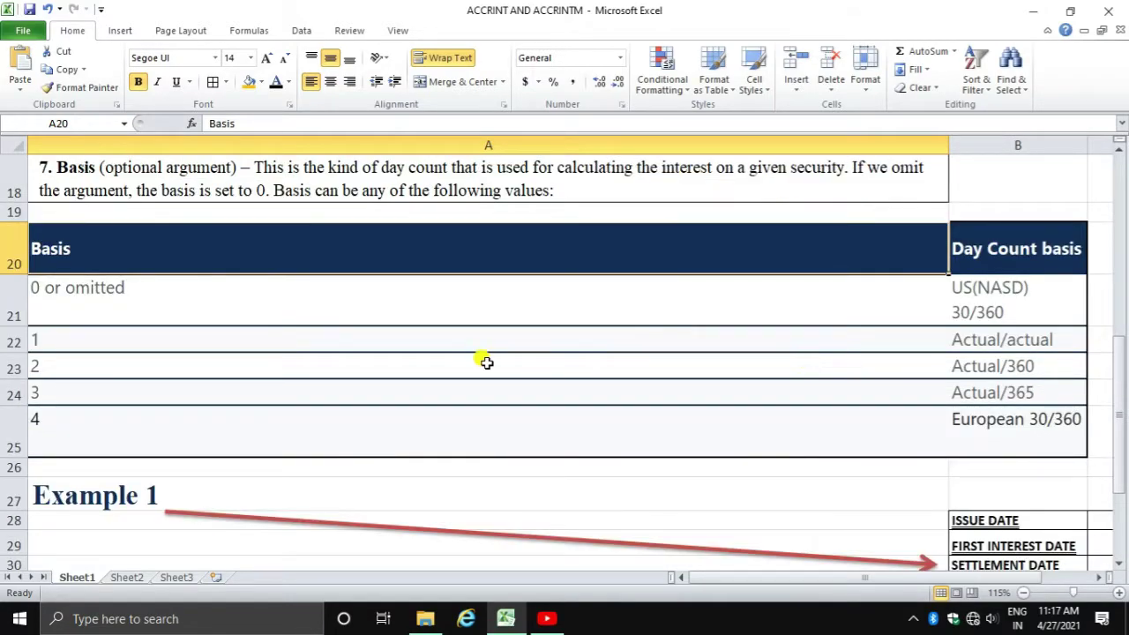
left_click(259, 309)
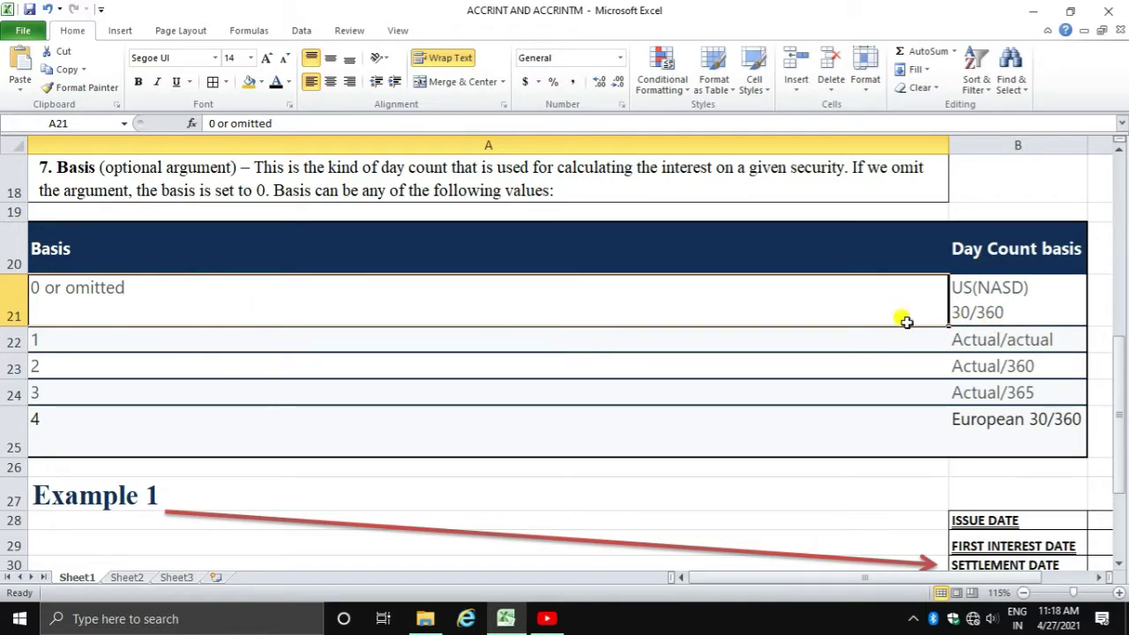
left_click(563, 364)
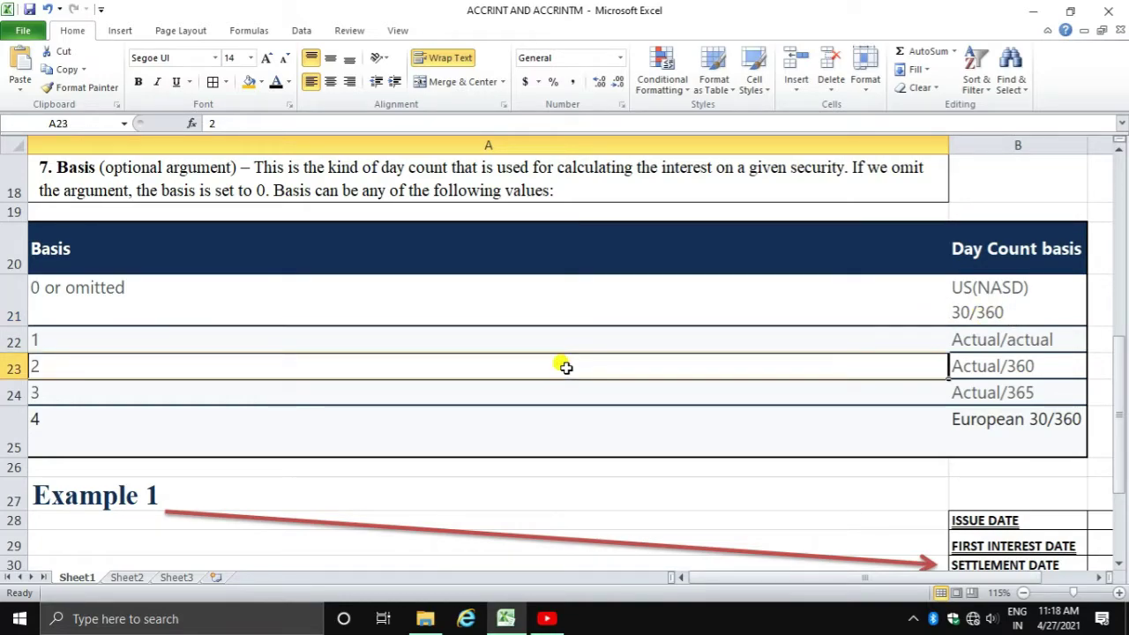
left_click(493, 414)
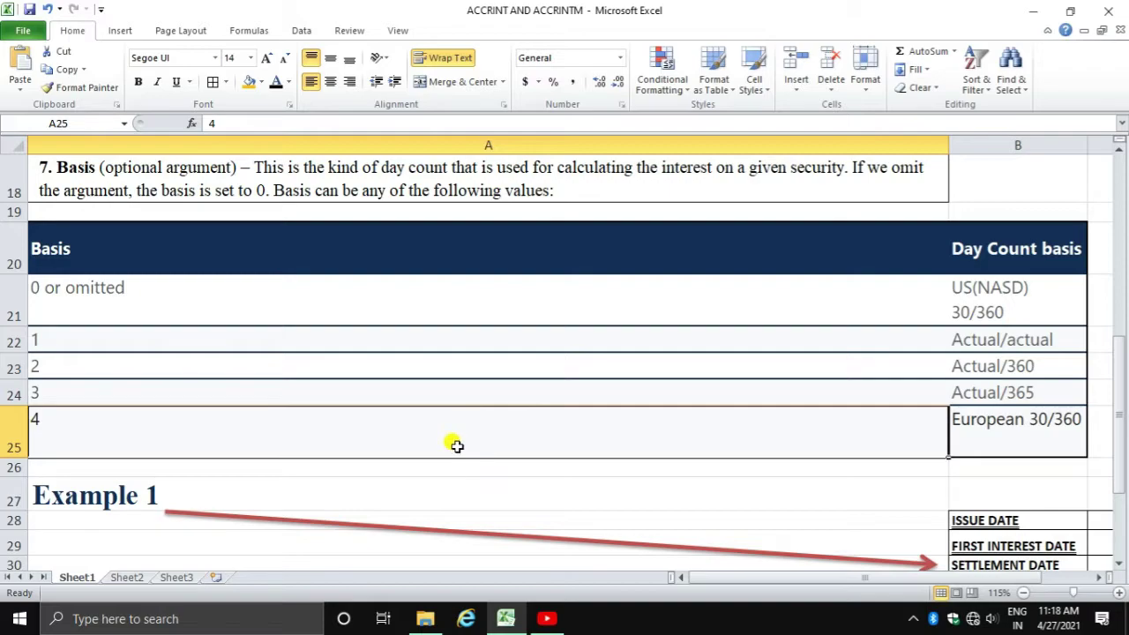
Step: Scroll down and right to the Example 1 inputs through FINAL CALCULATION
scroll(353, 467, "down", 1)
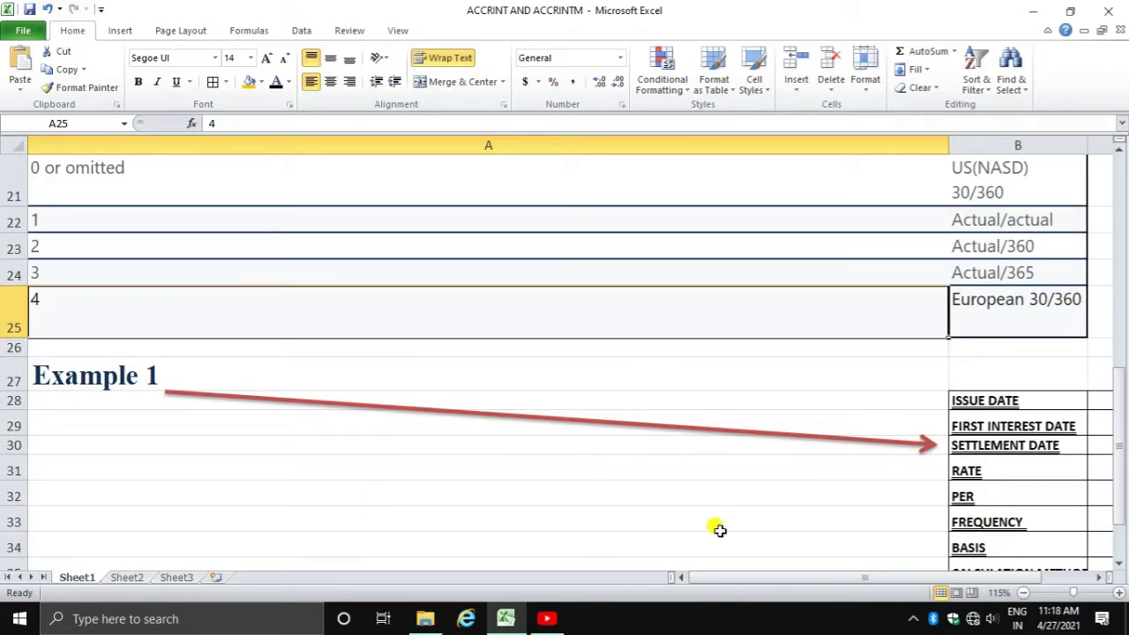
mouse_move(768, 580)
left_mouse_down()
mouse_move(823, 579)
mouse_move(791, 584)
left_mouse_up()
scroll(233, 526, "down", 1)
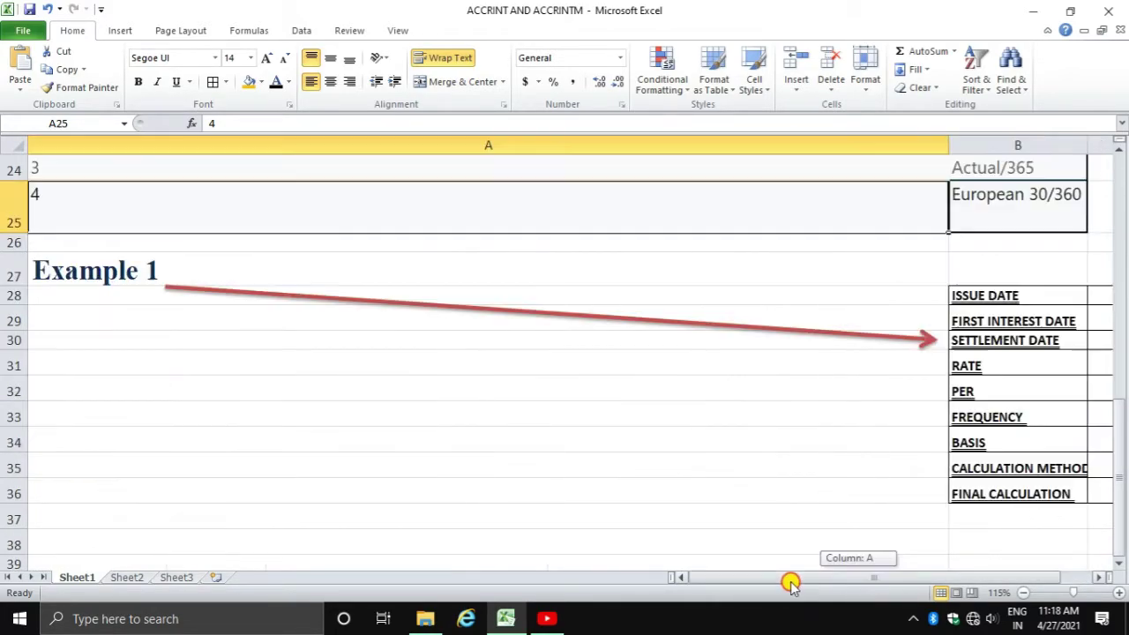
Step: Run through the Example 1 labels from ISSUE DATE down to FINAL CALCULATION
left_click(960, 520)
key("Right")
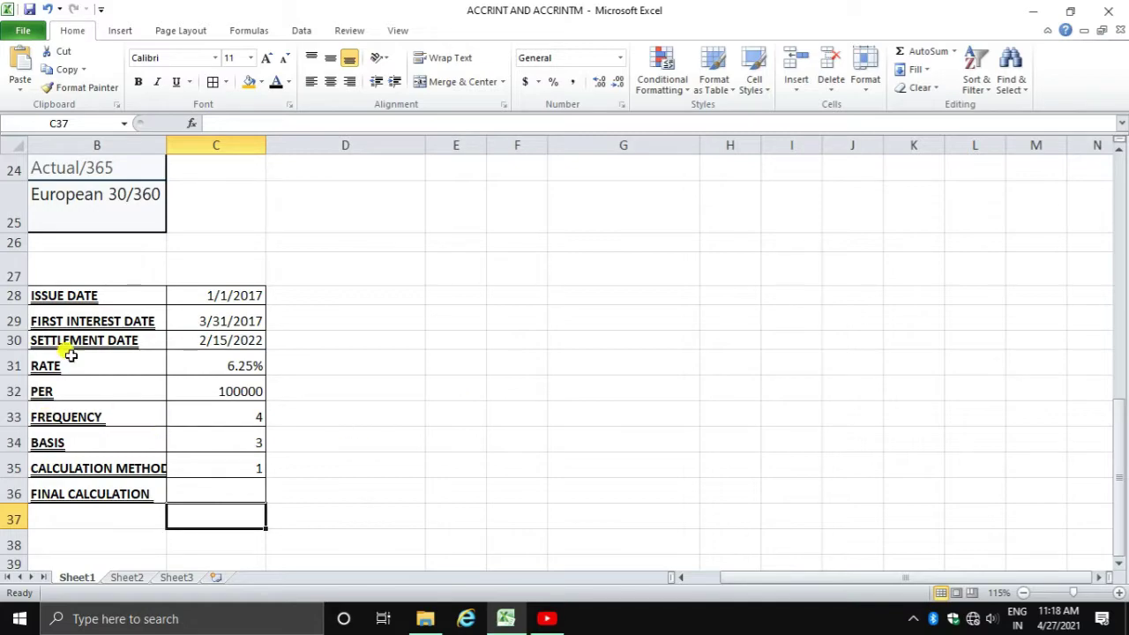
left_click(106, 295)
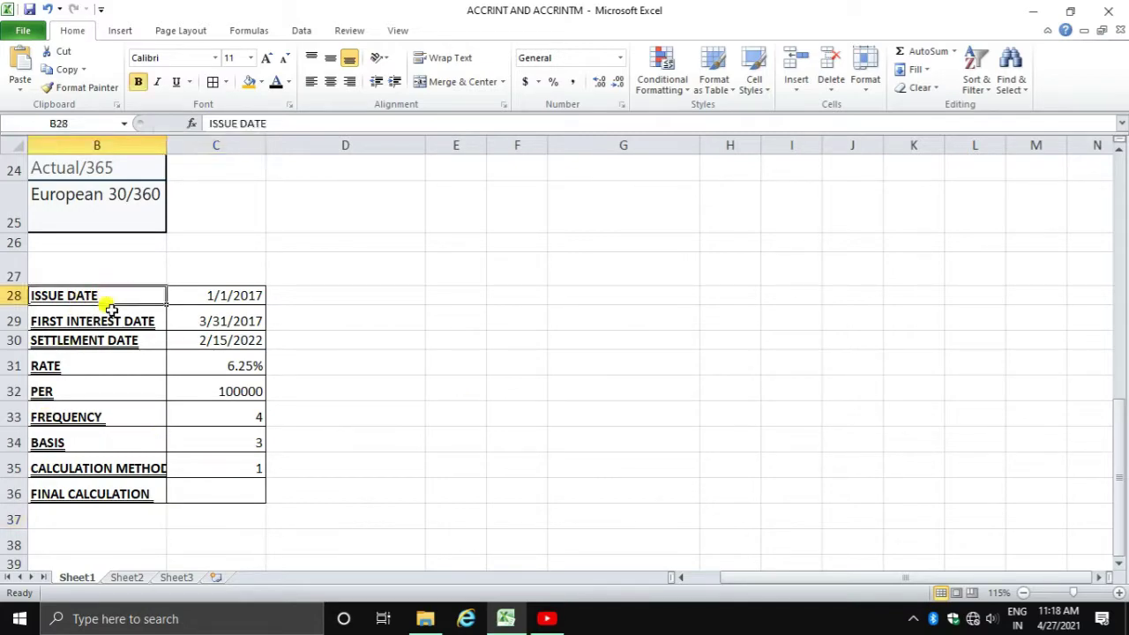
left_click(107, 321)
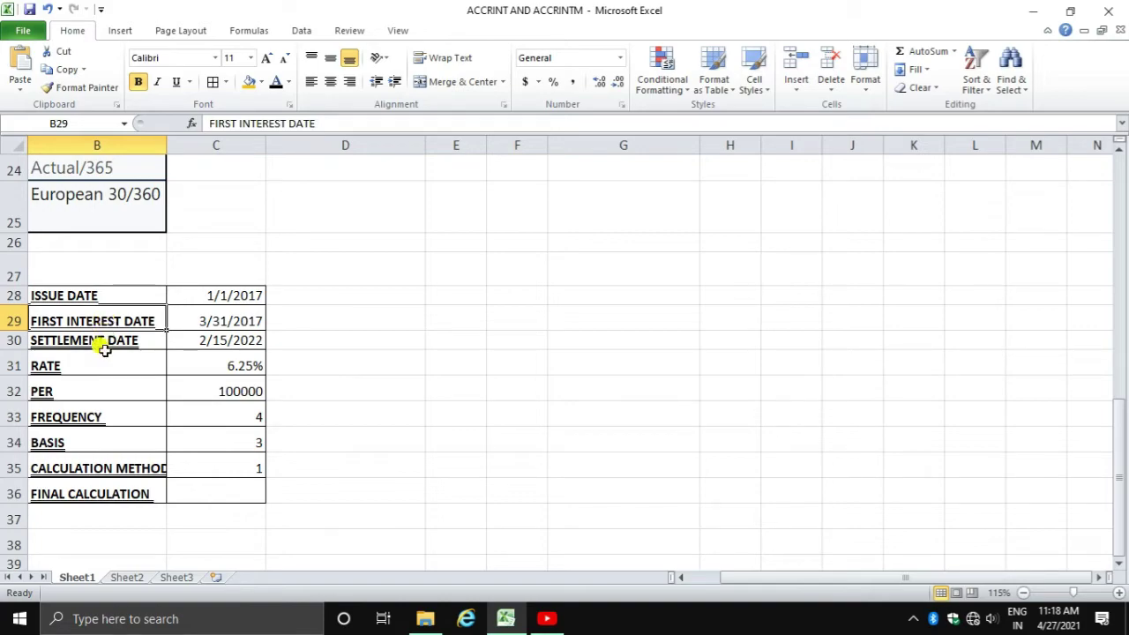
left_click(101, 342)
left_click(92, 369)
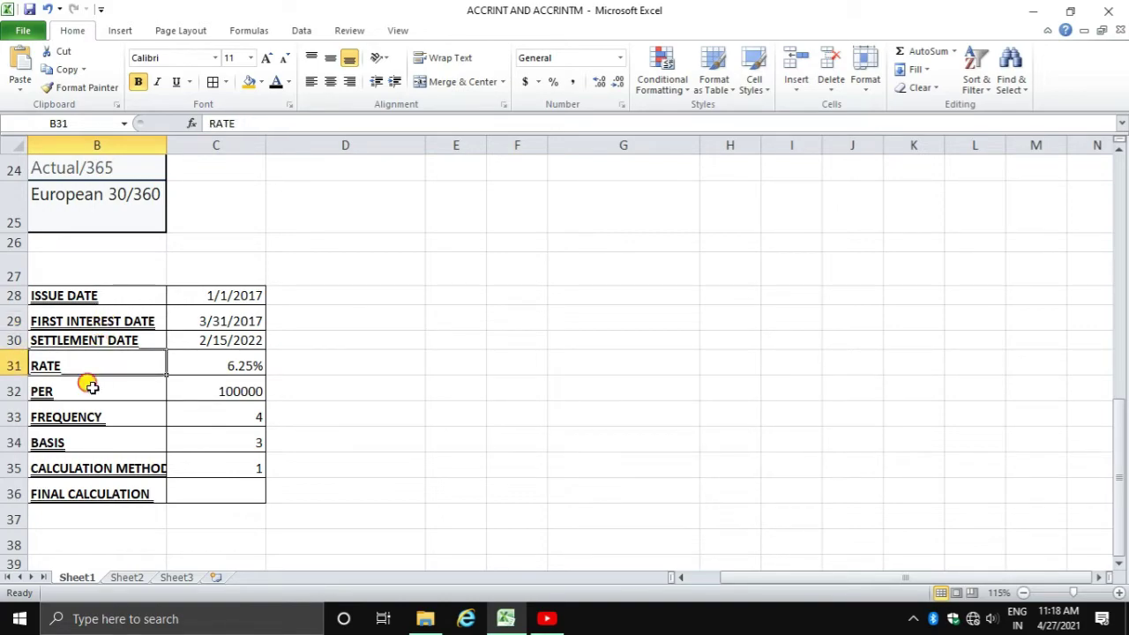
left_click(91, 390)
left_click(91, 417)
left_click(90, 441)
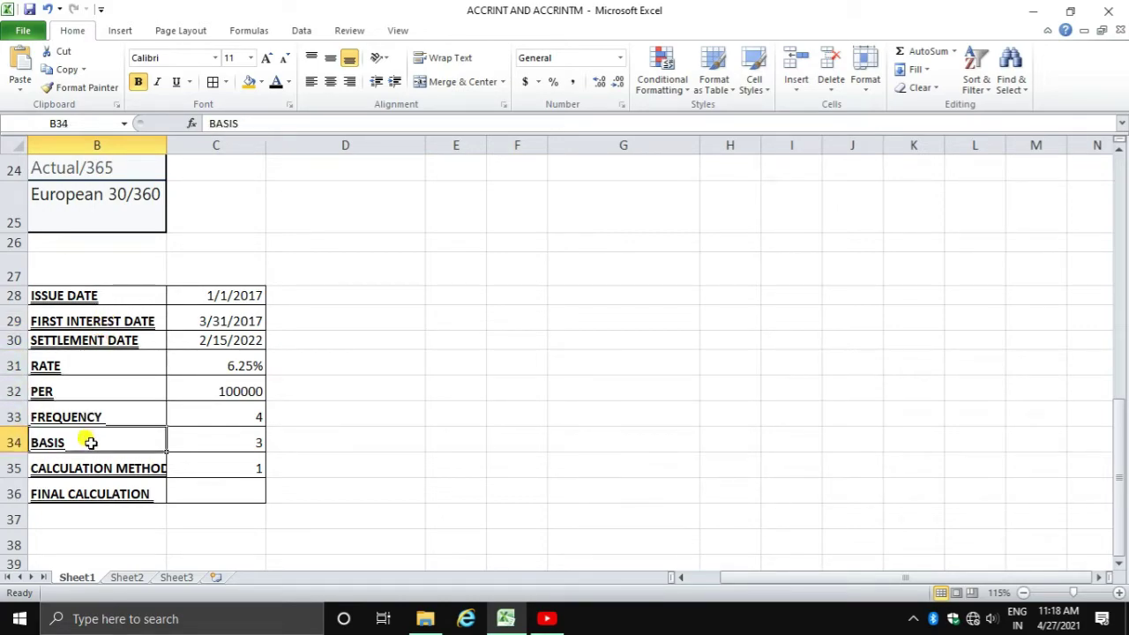
left_click(104, 467)
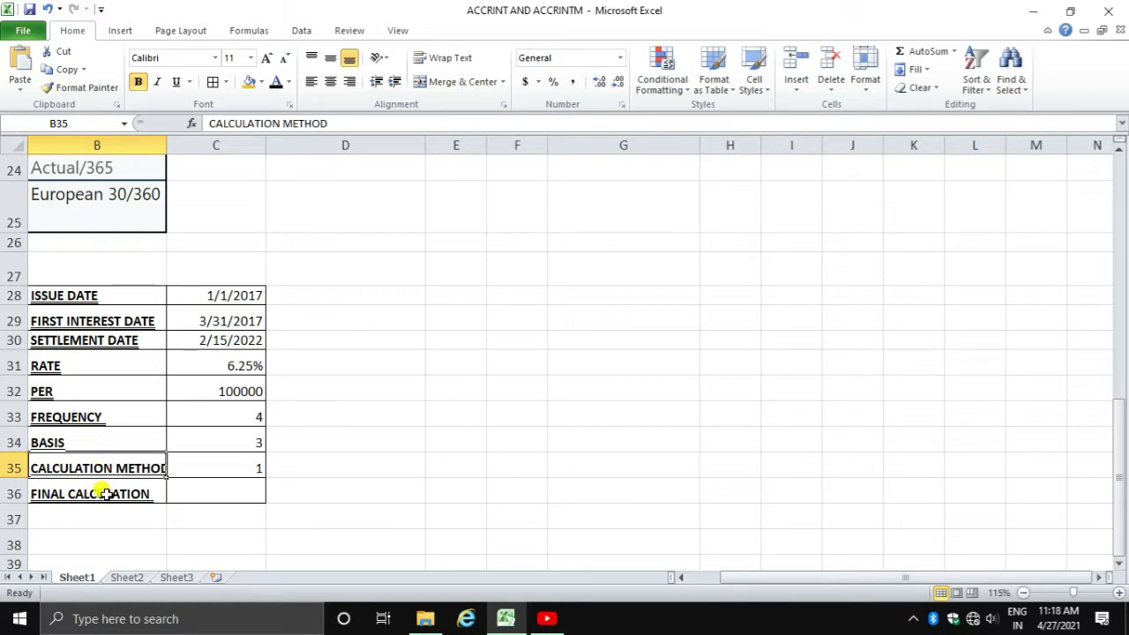
left_click(105, 494)
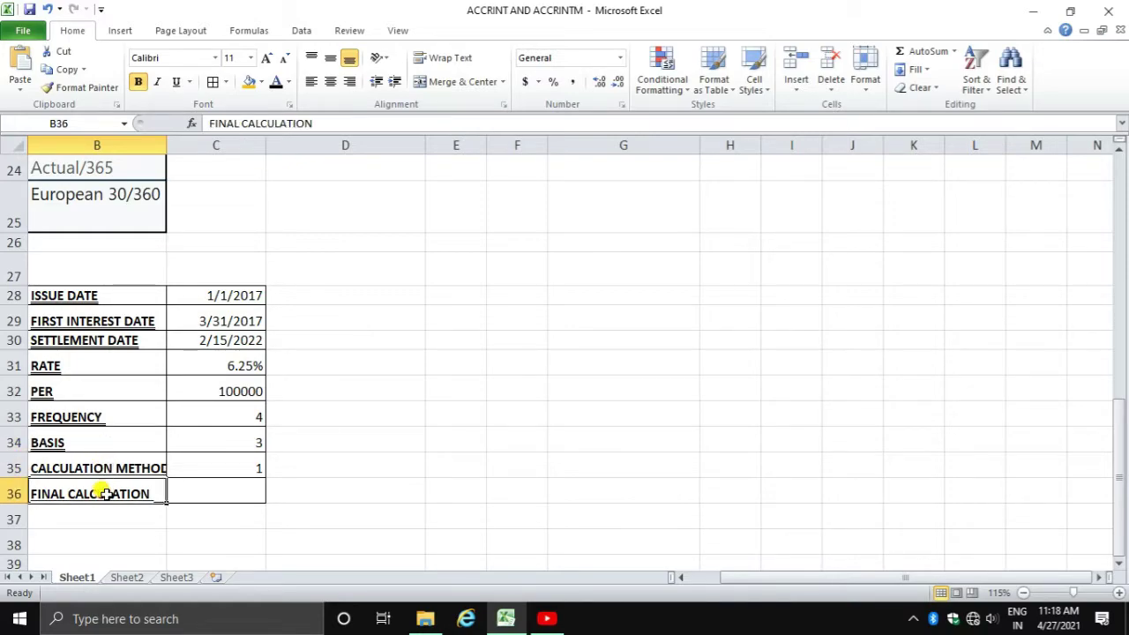
Step: Pair each label with its value: 1/1/2017, 3/31/2017, 2/15/2022, 6.25% rate, par 100000
left_click(124, 296)
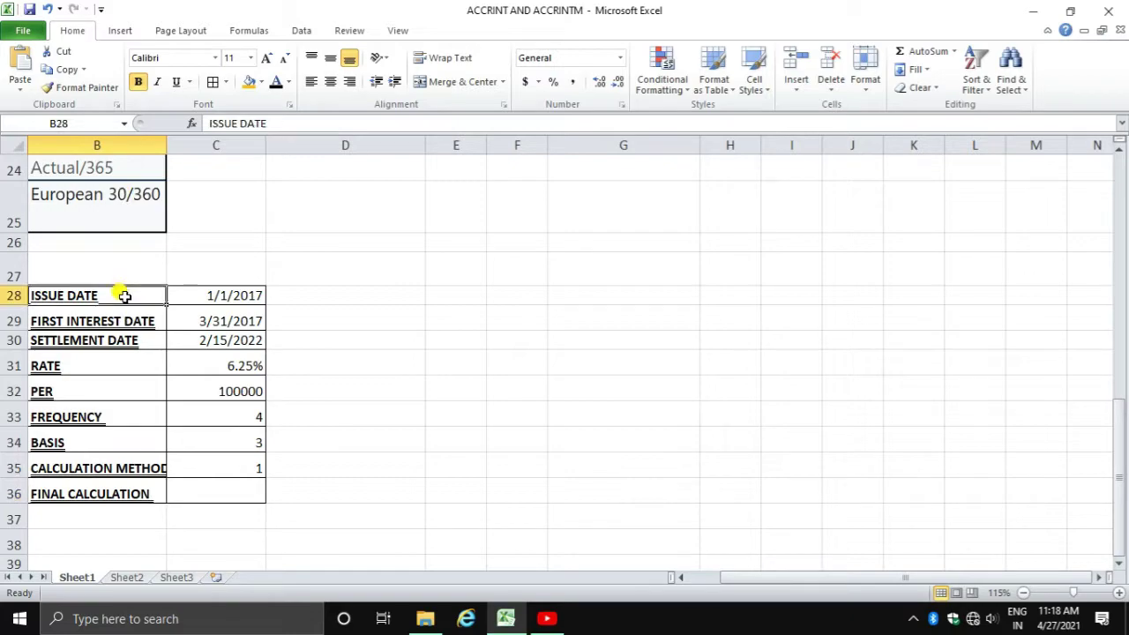
left_click(216, 296)
left_click(119, 320)
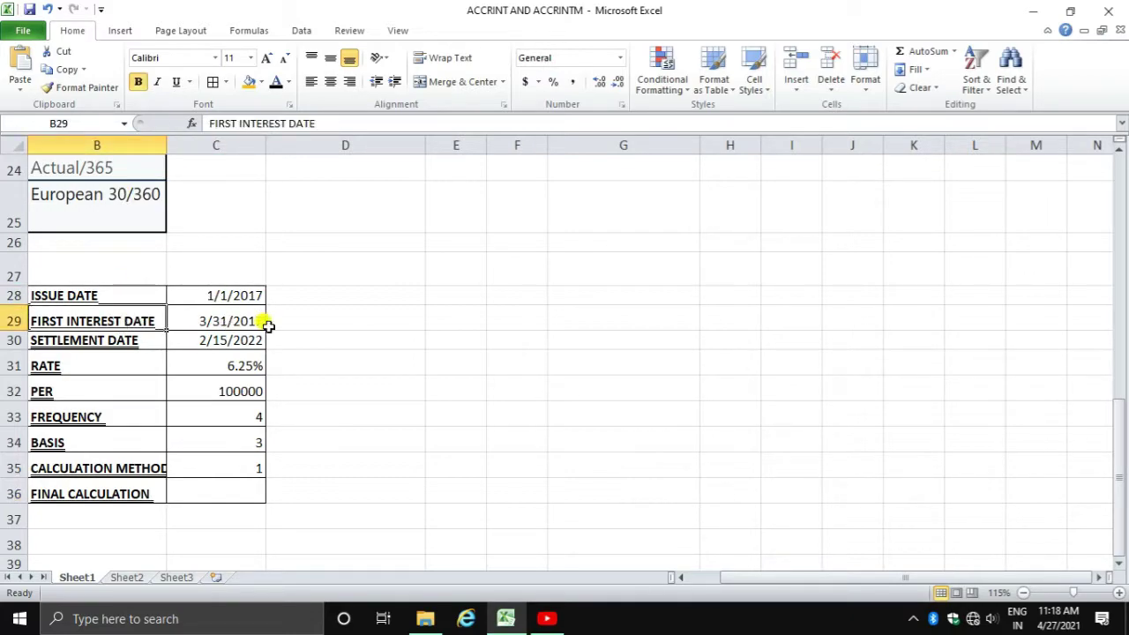
left_click(226, 321)
left_click(132, 342)
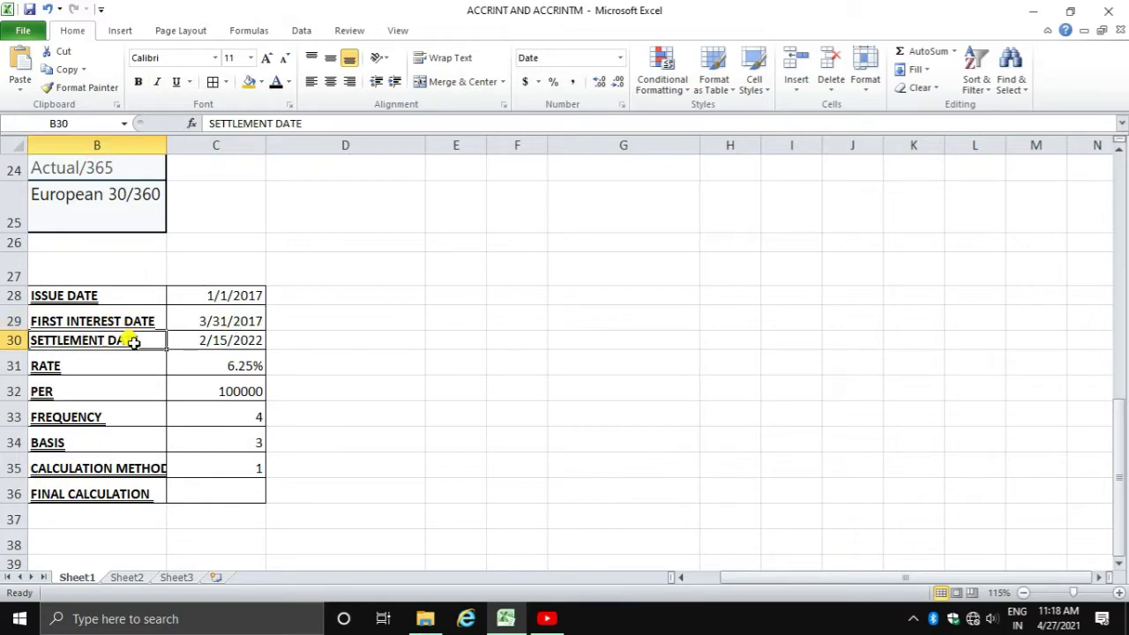
left_click(227, 340)
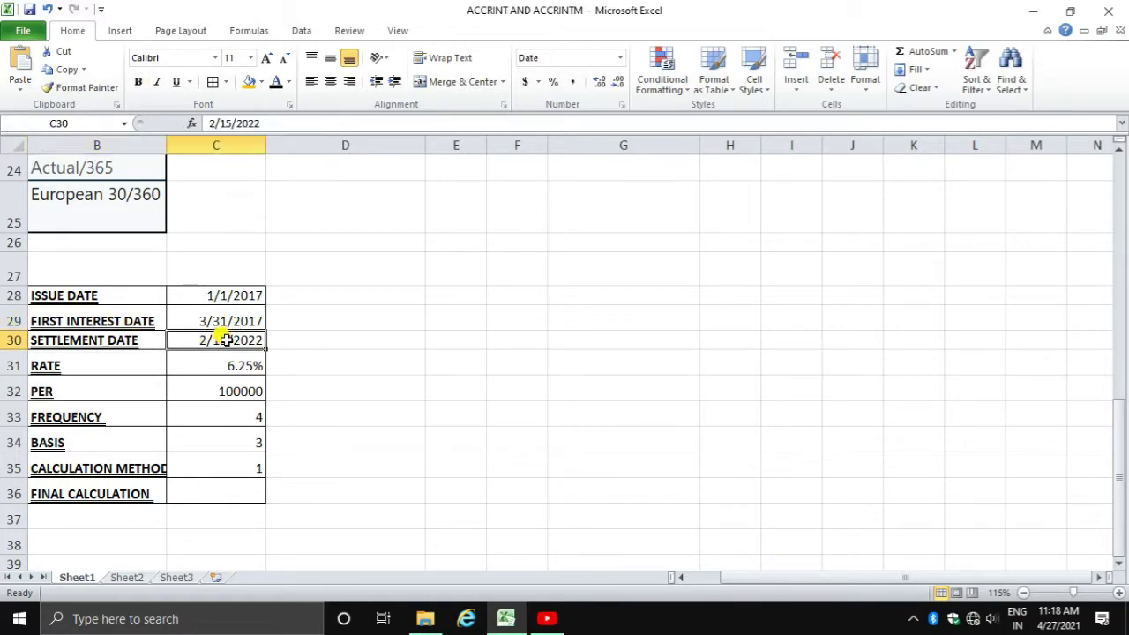
left_click(130, 365)
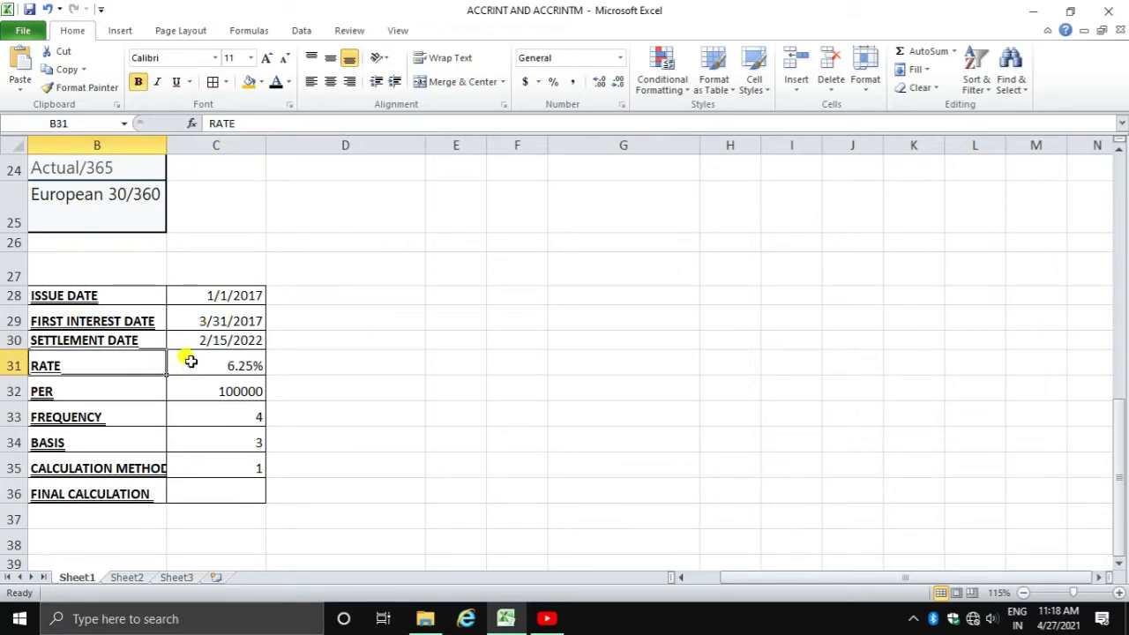
left_click(201, 369)
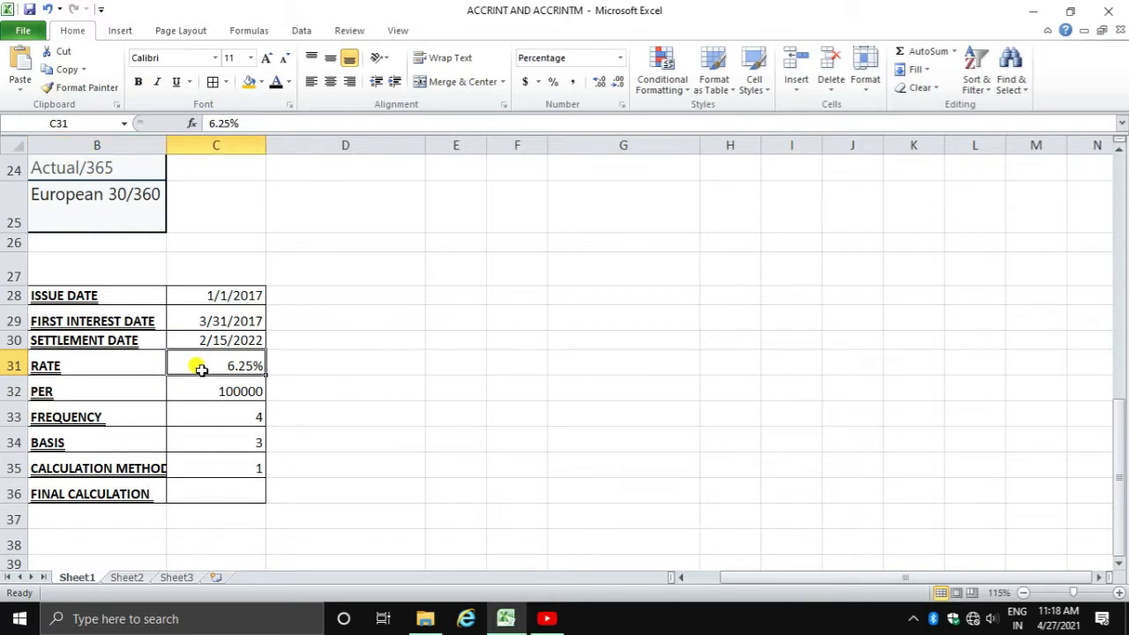
left_click(119, 394)
left_click(238, 394)
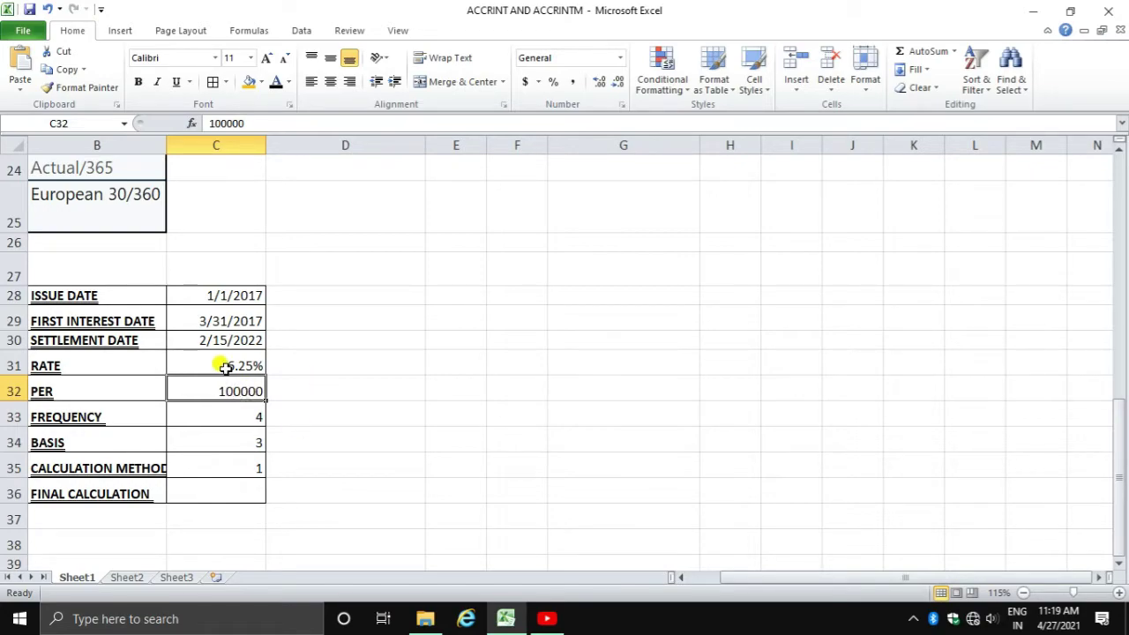
Step: Revisit the 6.25% rate, par 100000, the basis and calculation method values, and FREQUENCY
left_click(226, 368)
left_click(224, 388)
left_click_drag(146, 431, 243, 467)
left_click(242, 463)
left_click(244, 394)
left_click(113, 413)
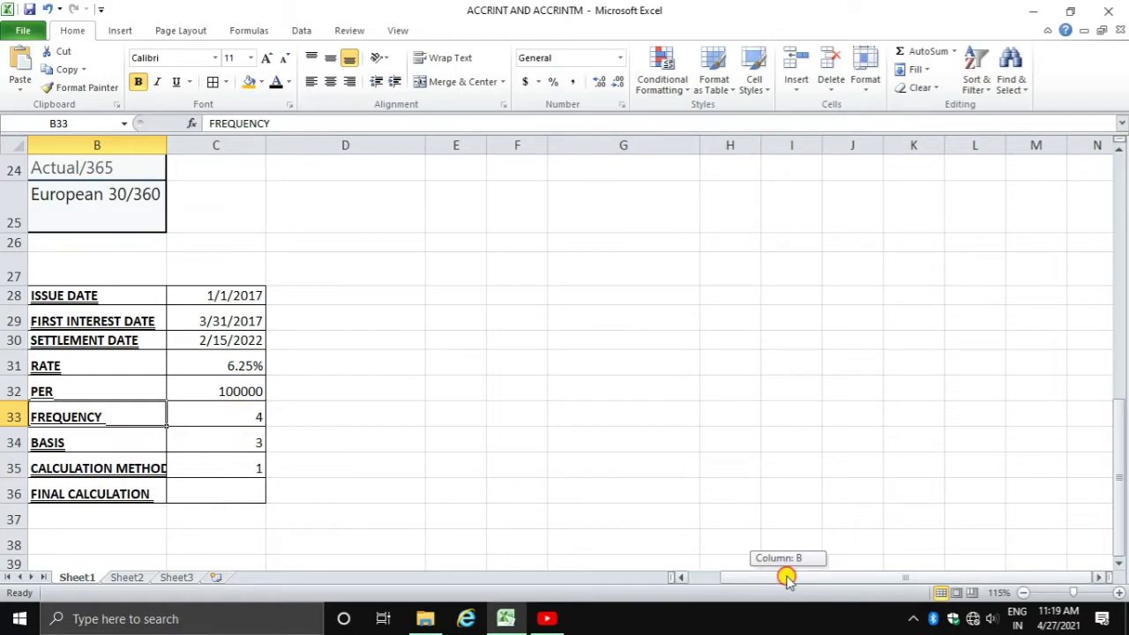
Step: Scroll back up and left to the Frequency argument description in row 17
left_click_drag(784, 577, 723, 576)
scroll(315, 385, "up", 2)
scroll(316, 386, "up", 2)
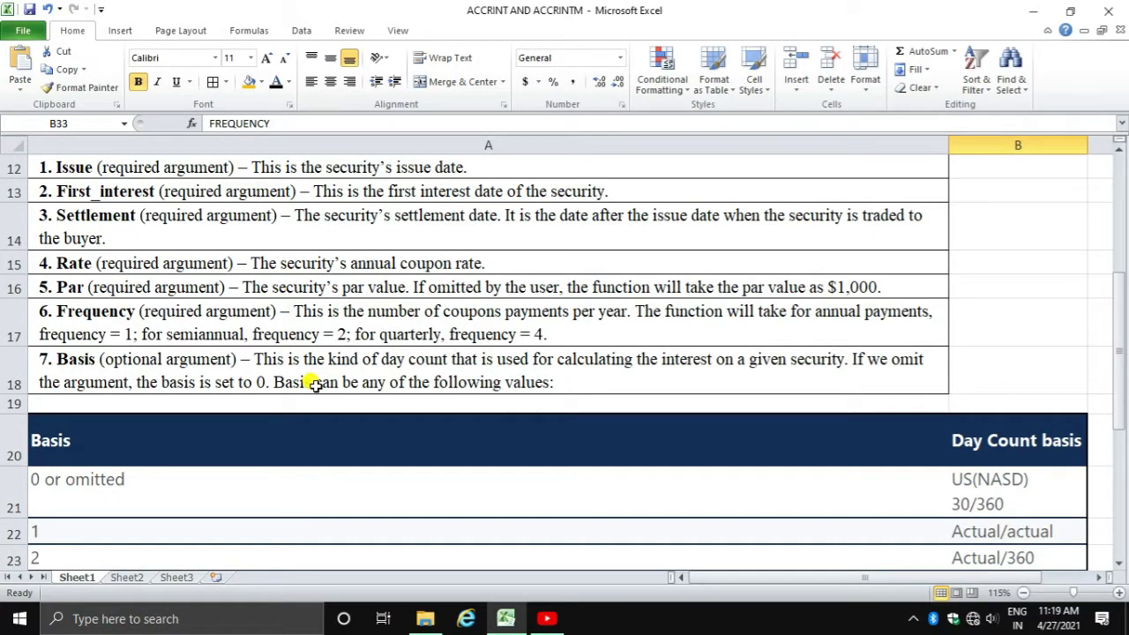
left_click(115, 319)
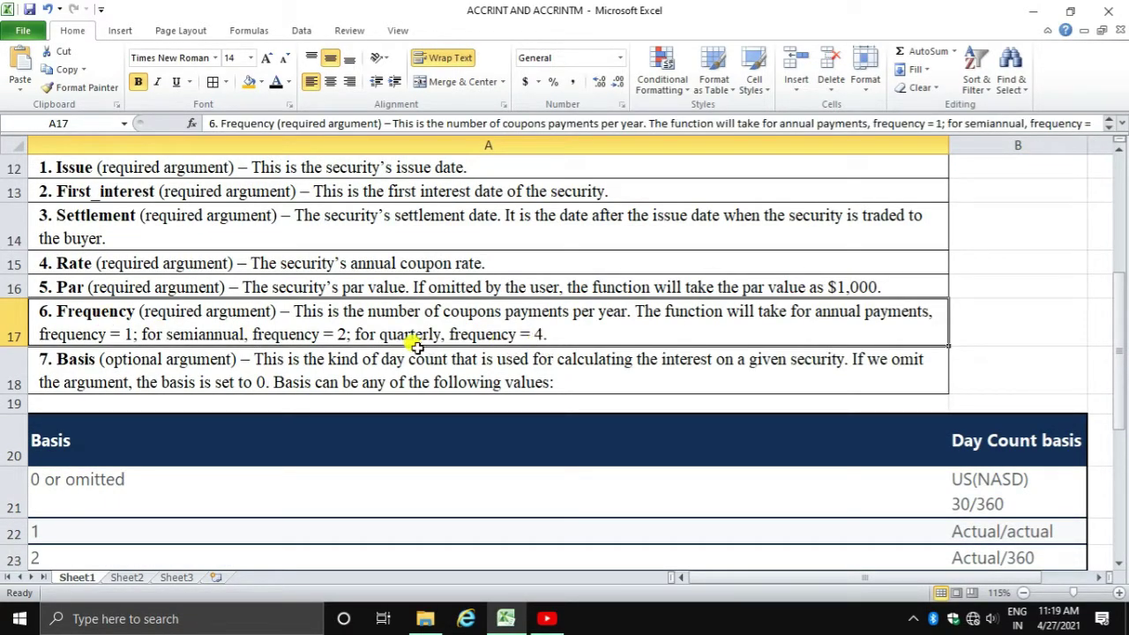
Step: Check Example 1's basis 3 and calculation method 1, then select FINAL CALCULATION cell C36
scroll(758, 500, "down", 4)
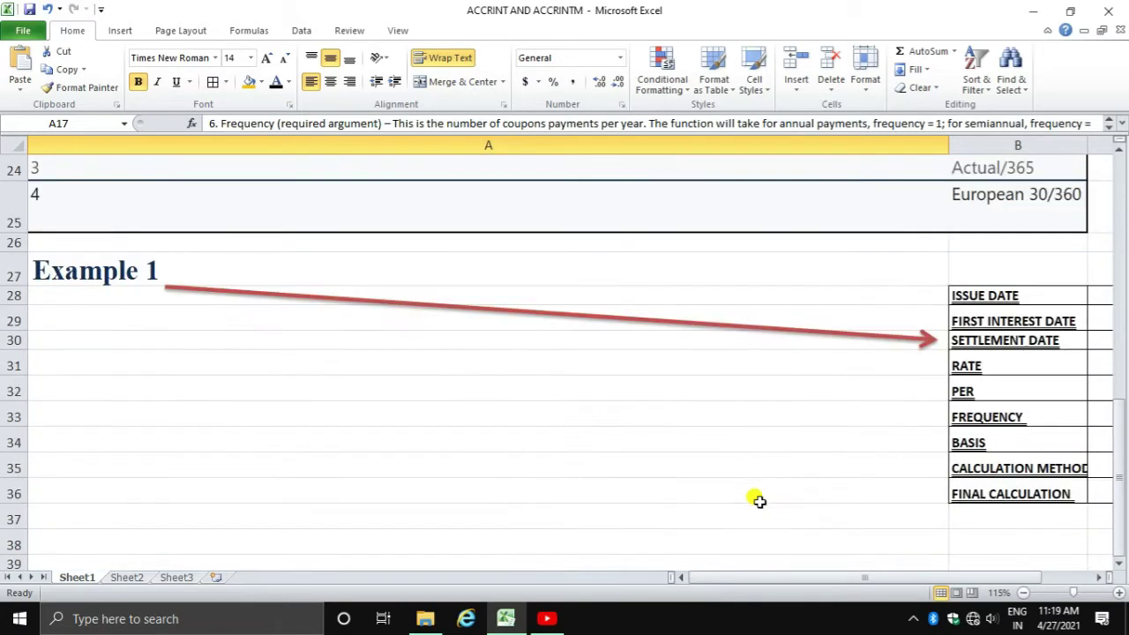
left_click_drag(779, 578, 796, 580)
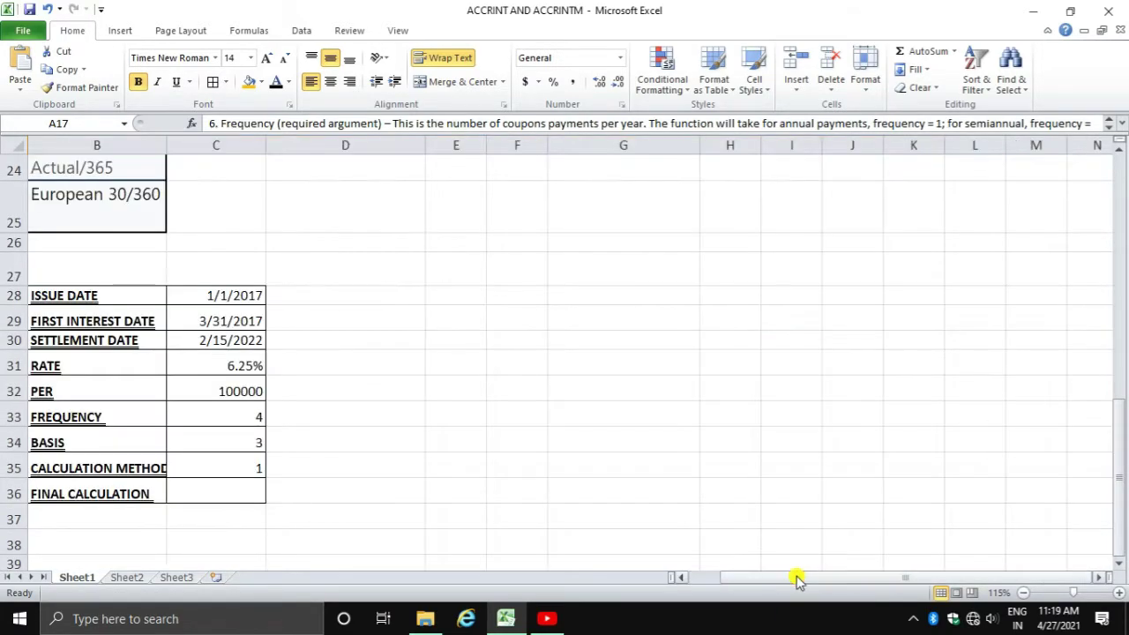
left_click(93, 442)
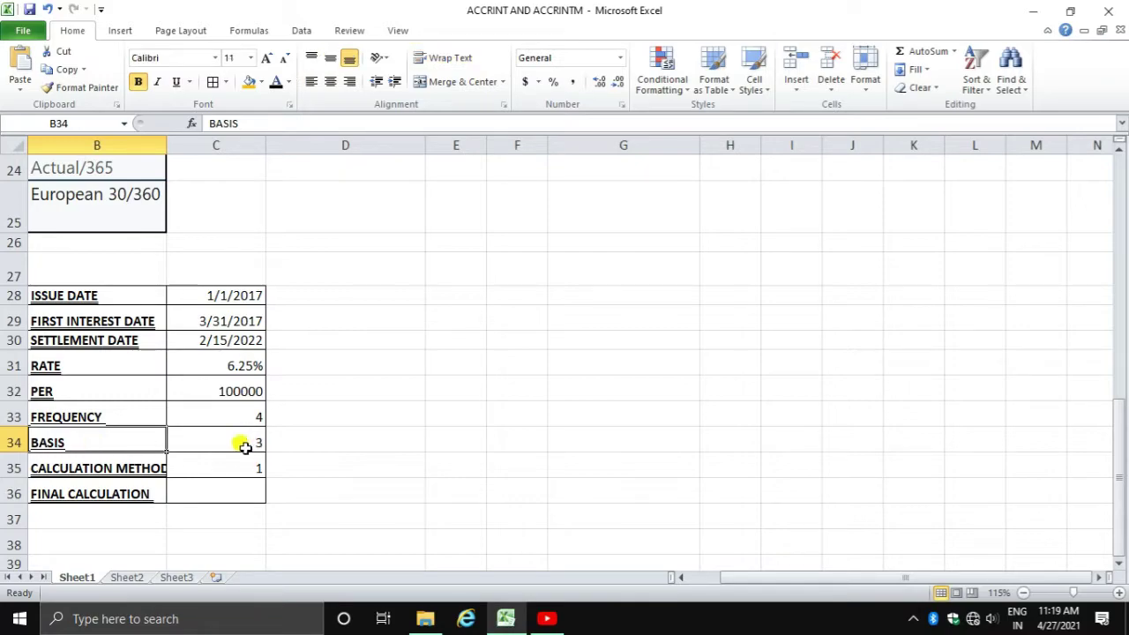
left_click(245, 447)
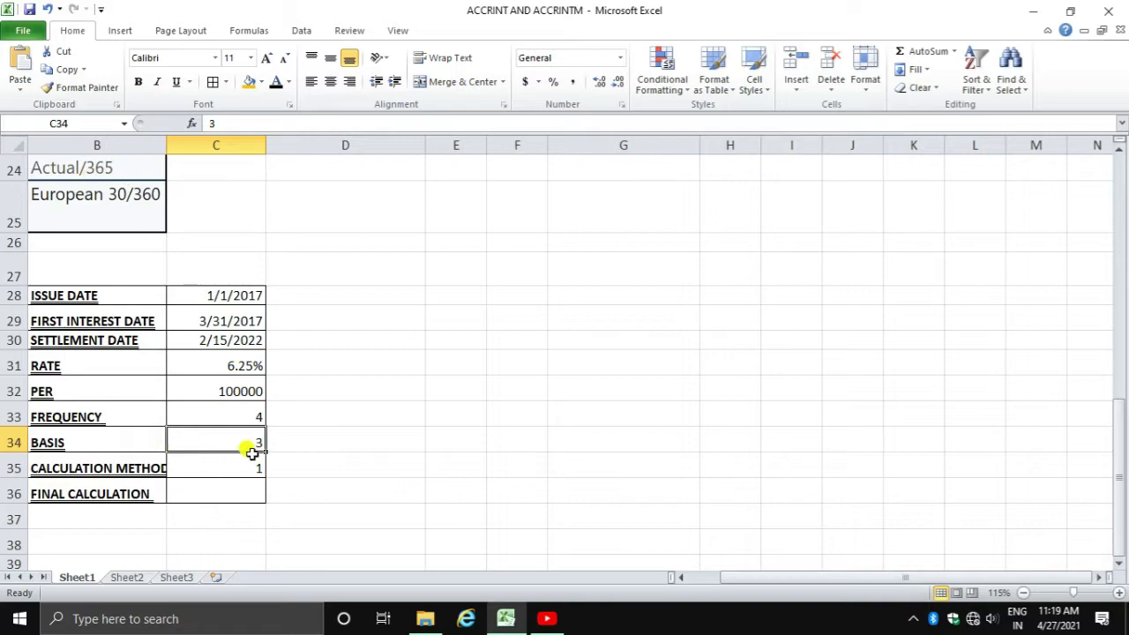
left_click(116, 468)
left_click(221, 470)
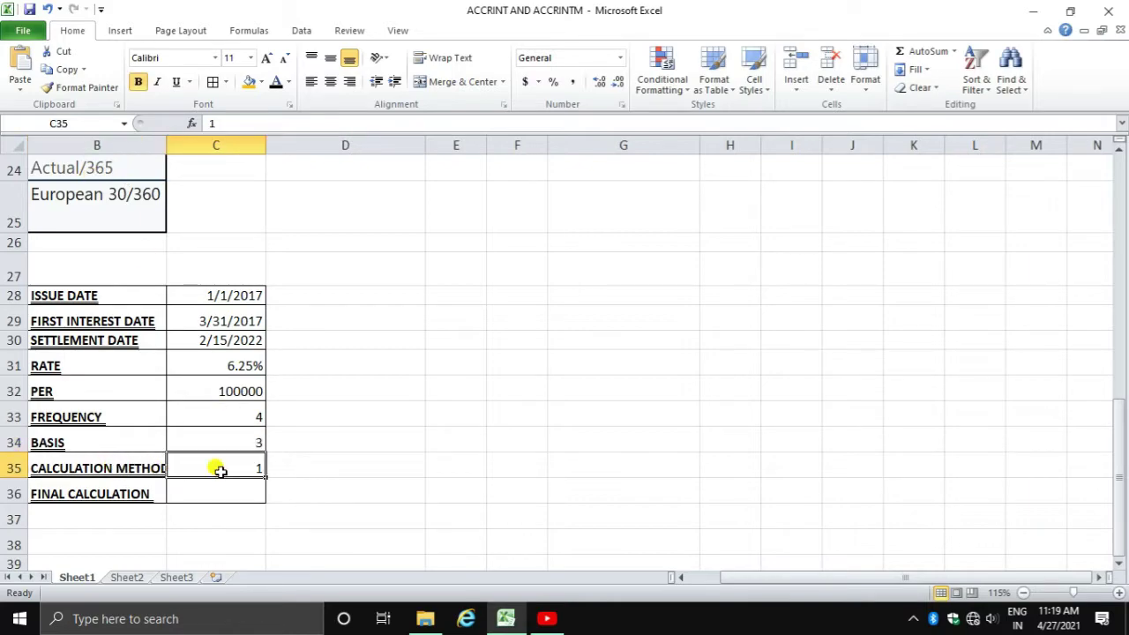
left_click(74, 495)
left_click(202, 494)
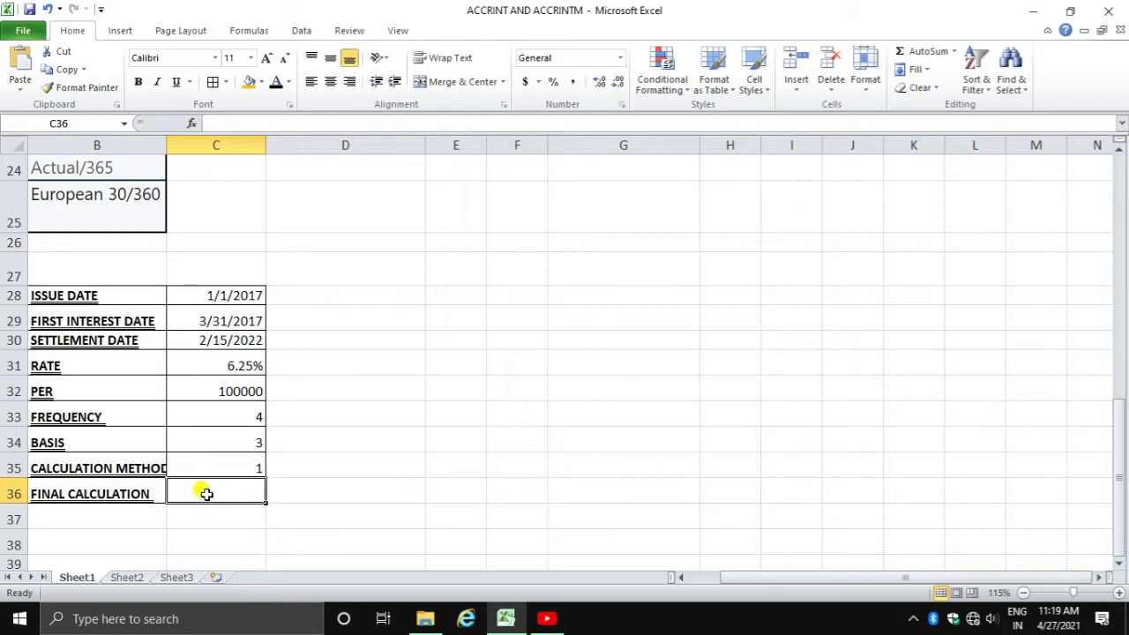
Step: In C36 begin =ACCRINT( with issue date C28, first interest C29, settlement C30 and rate C31
type("=")
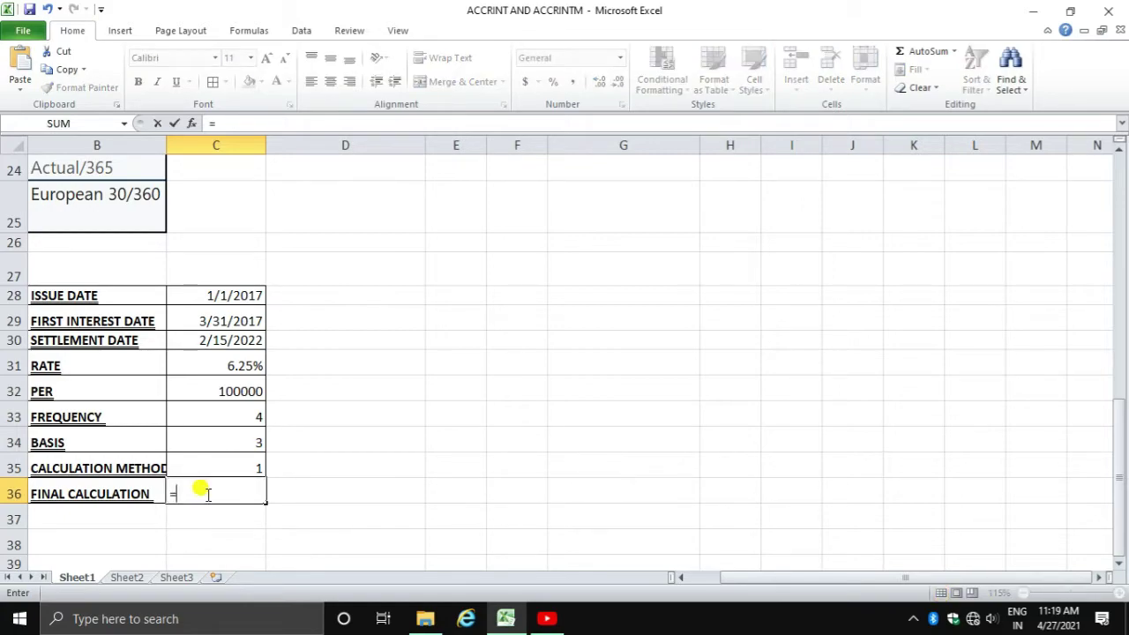
type("accrint")
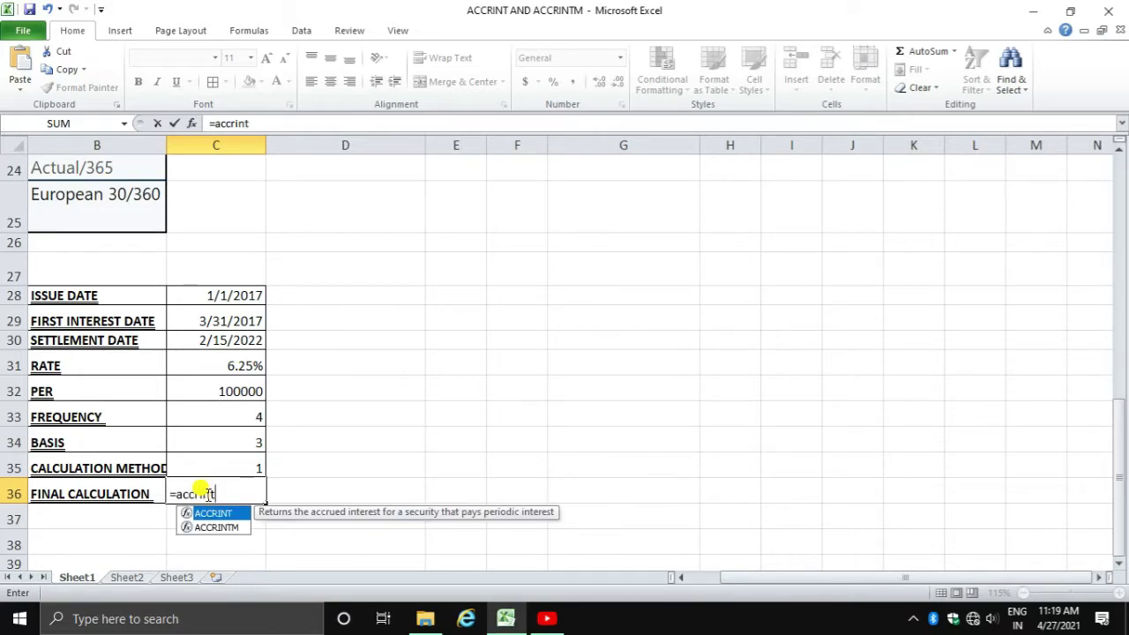
type("(")
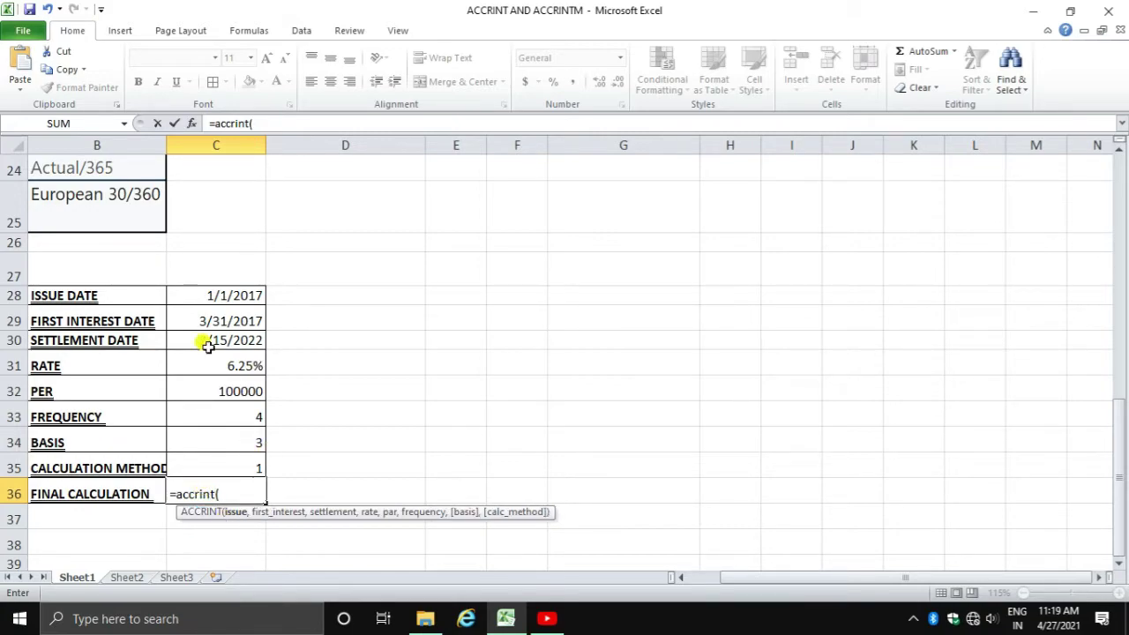
left_click(232, 295)
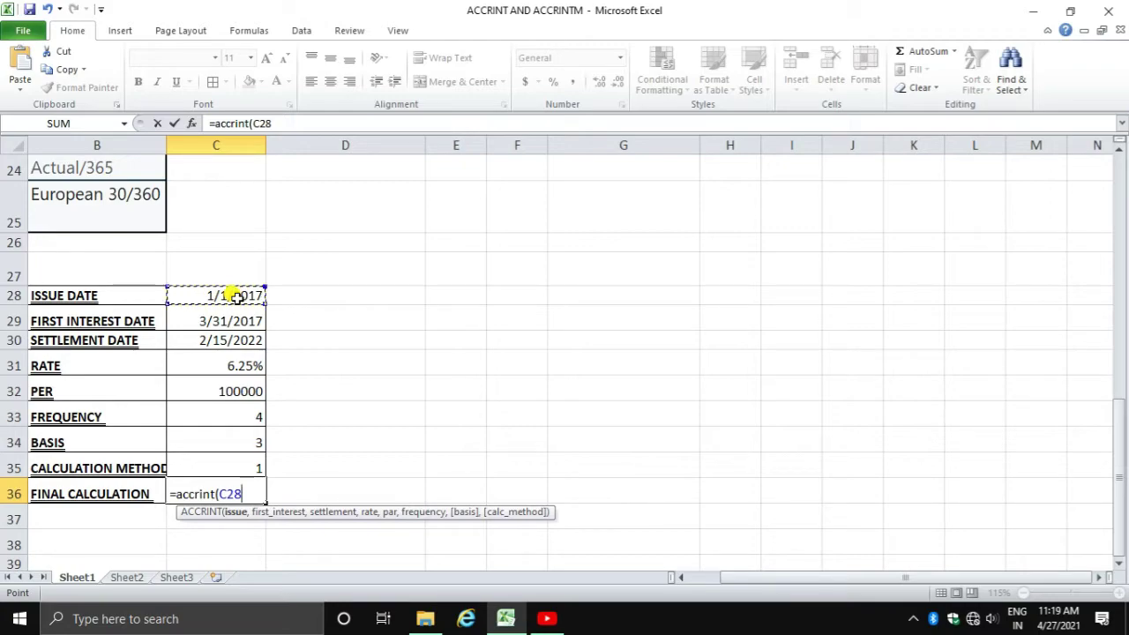
type(",")
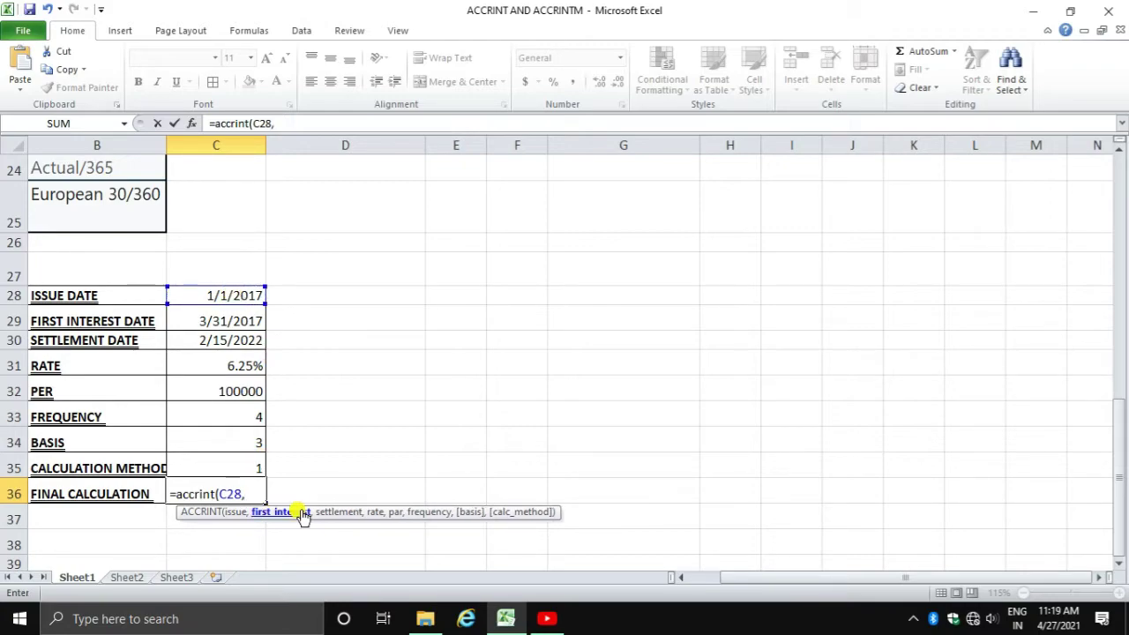
left_click(231, 322)
type(",")
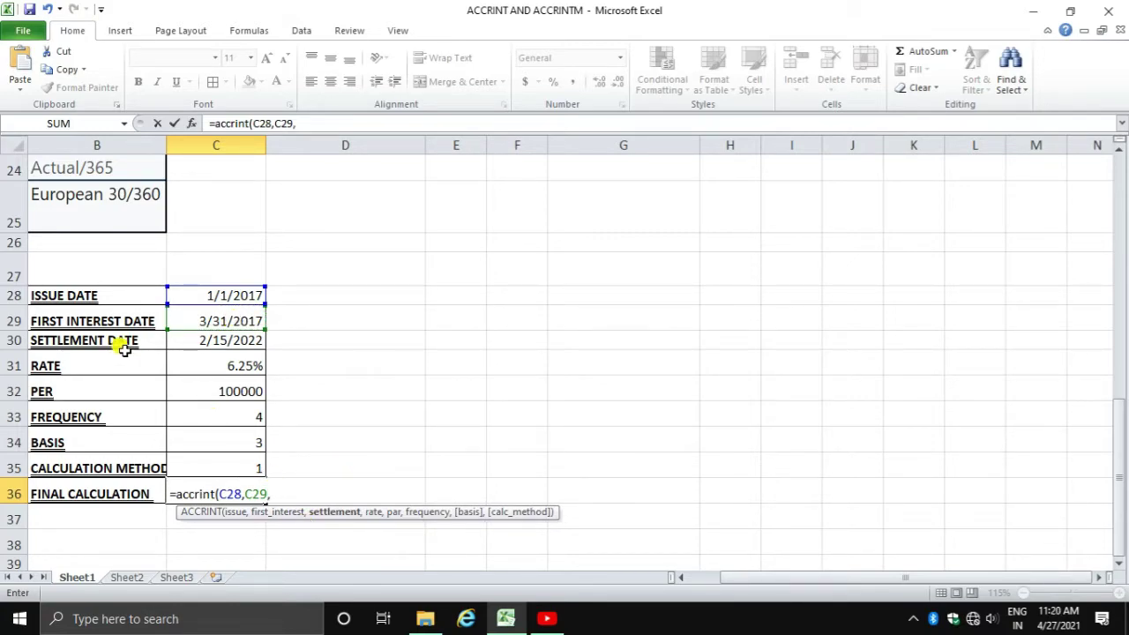
left_click(221, 346)
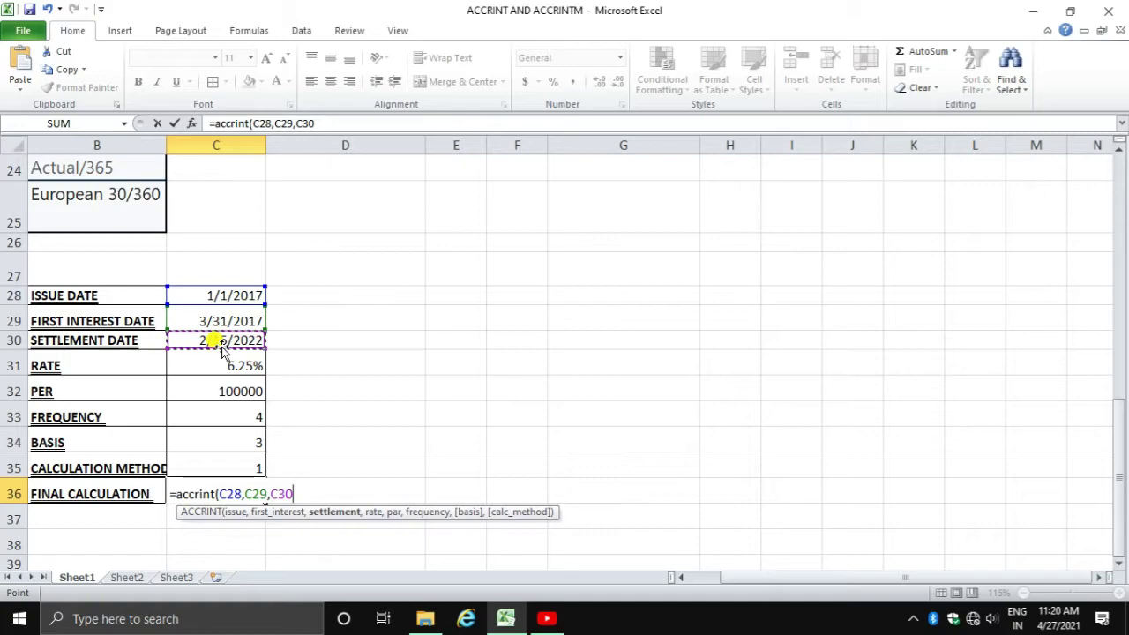
type(",")
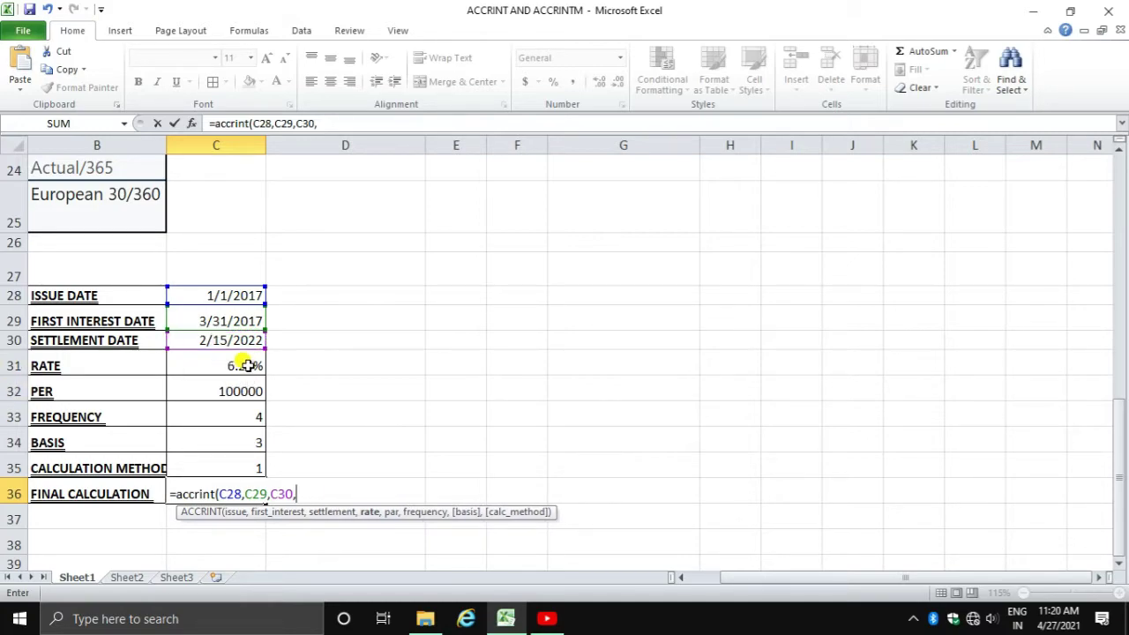
left_click(245, 365)
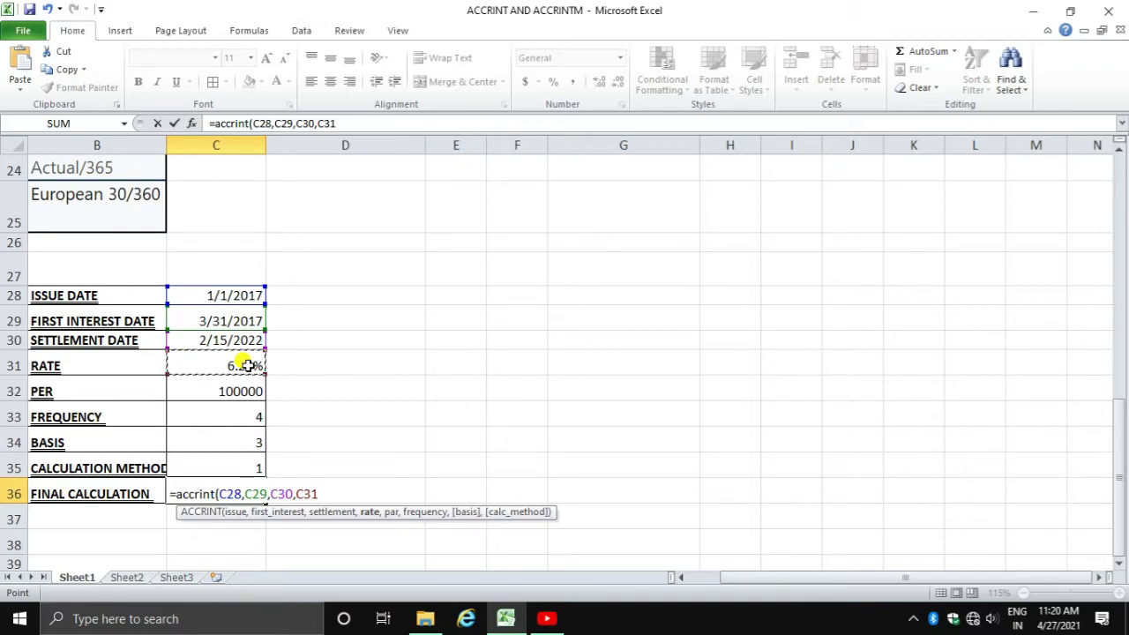
Step: Add par C32, frequency C33, basis C34 and calculation method C35 as the remaining arguments
type(",")
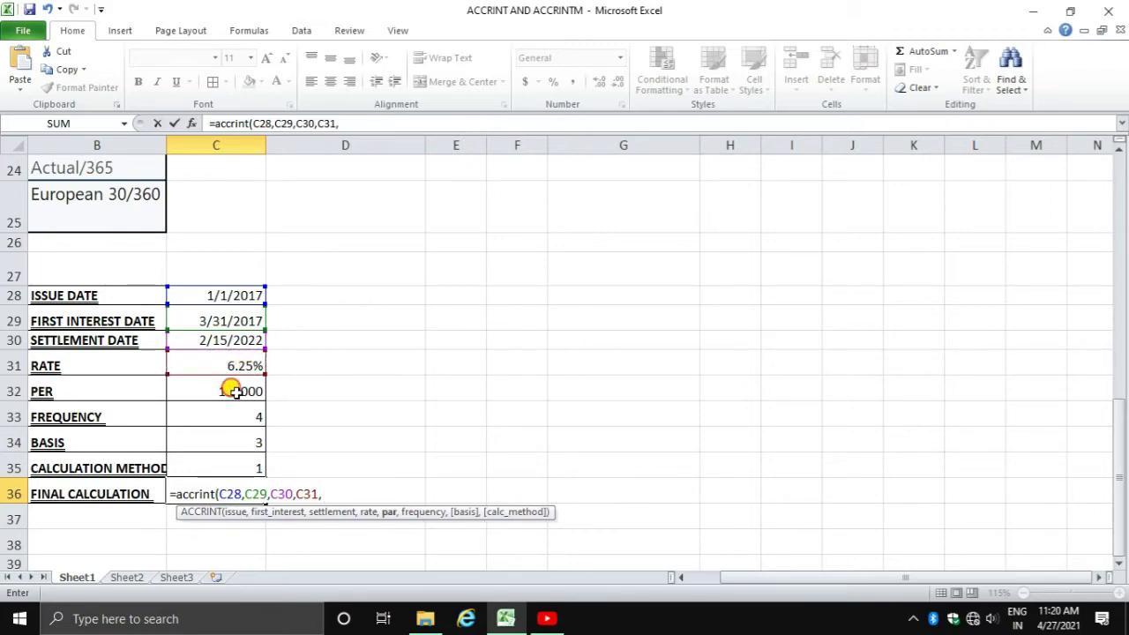
left_click(236, 391)
type(",")
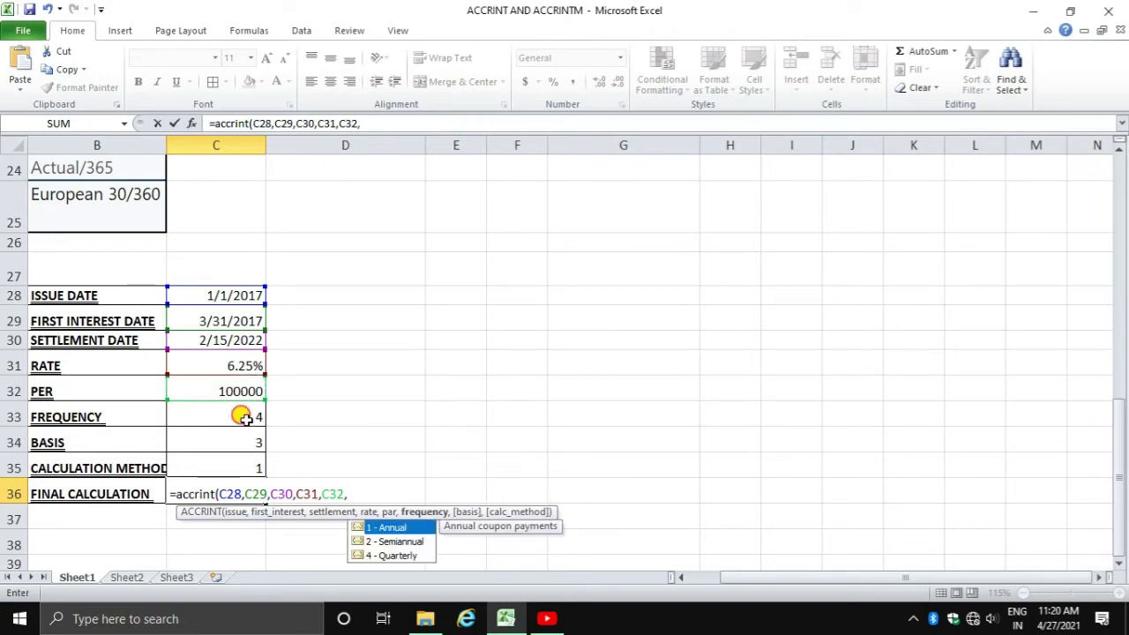
left_click(244, 417)
type(",")
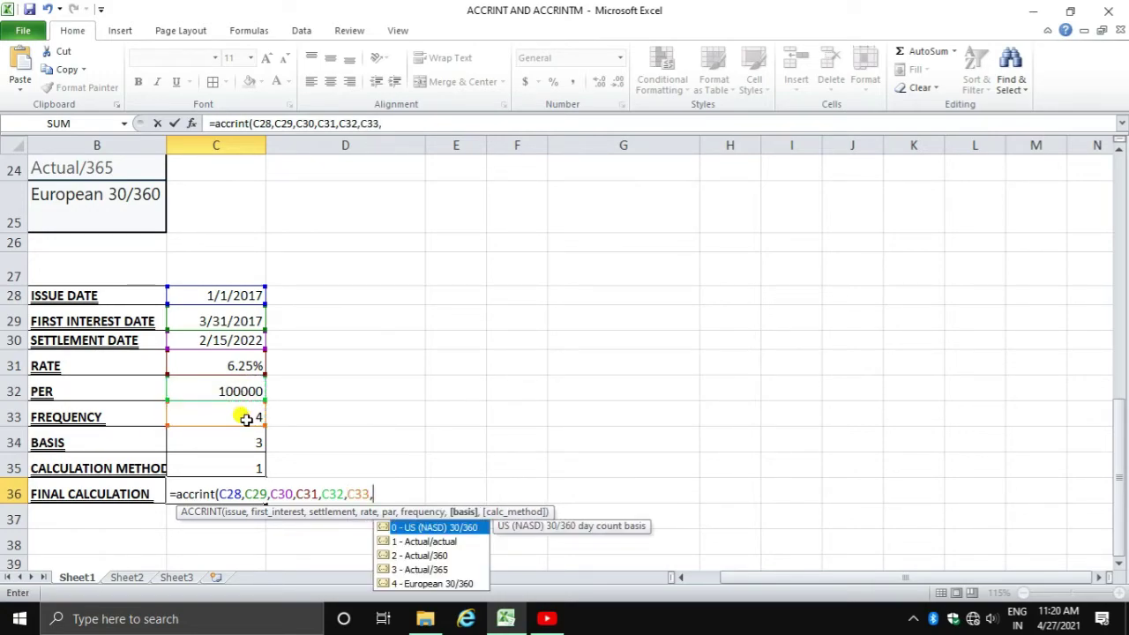
left_click(234, 442)
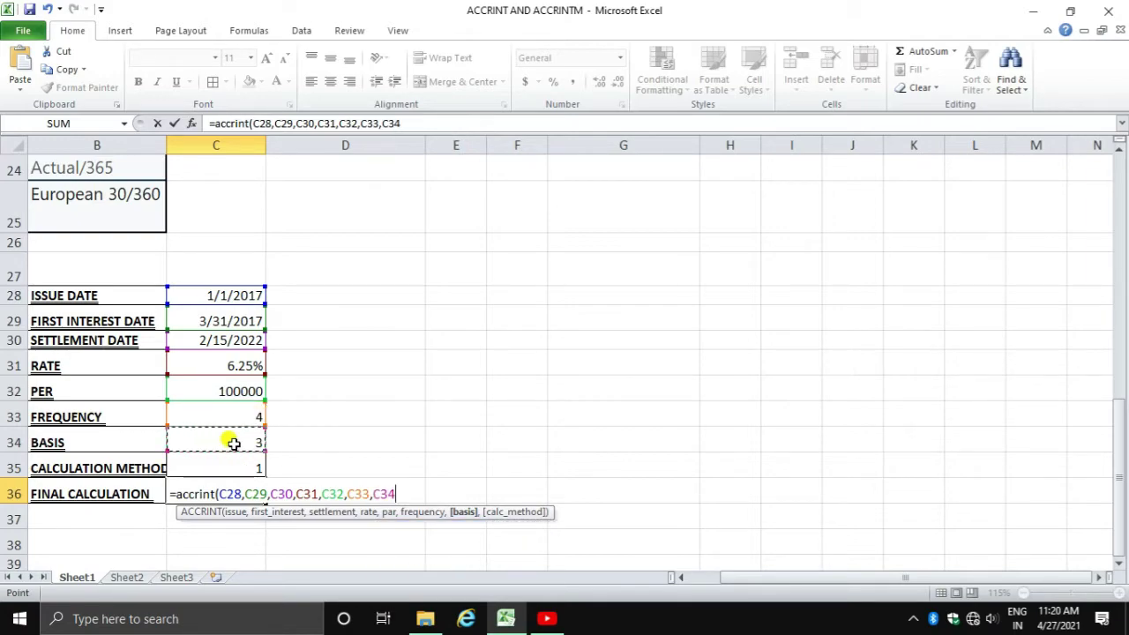
type(",")
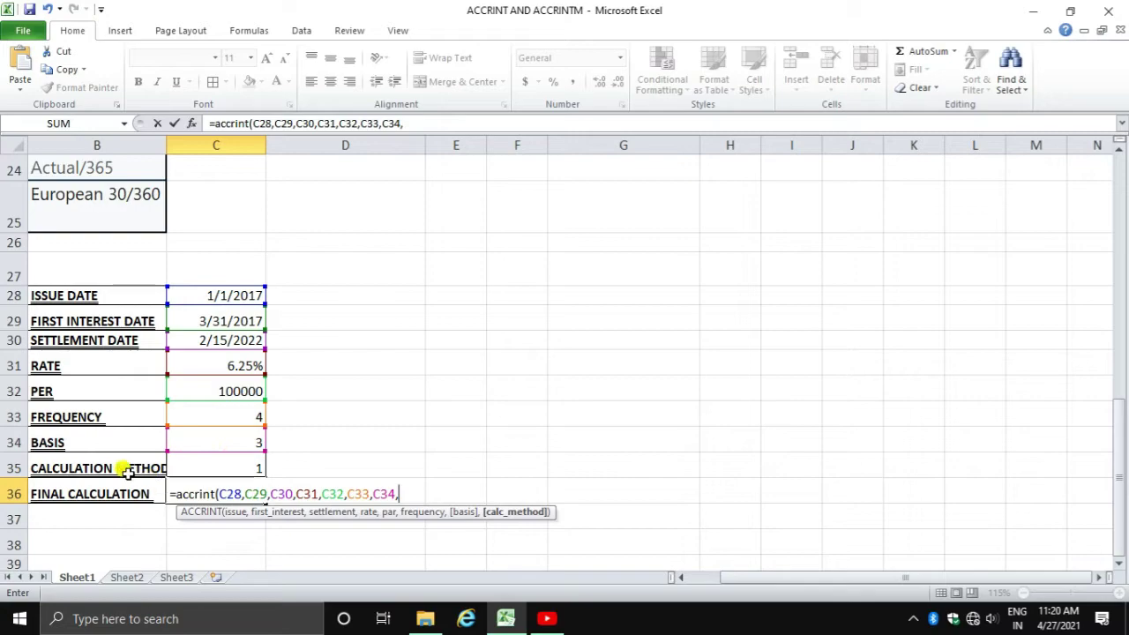
left_click(231, 469)
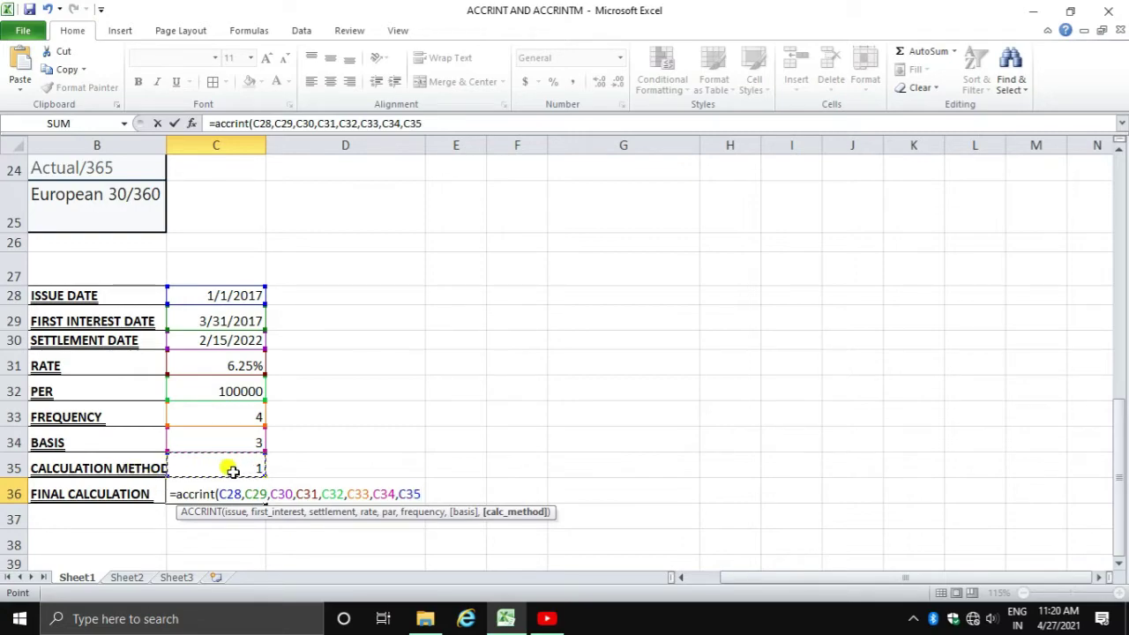
Step: Close and enter the formula, yielding 31999.14384, then recheck par 100000 and the 6.25% rate
type(")")
key("Return")
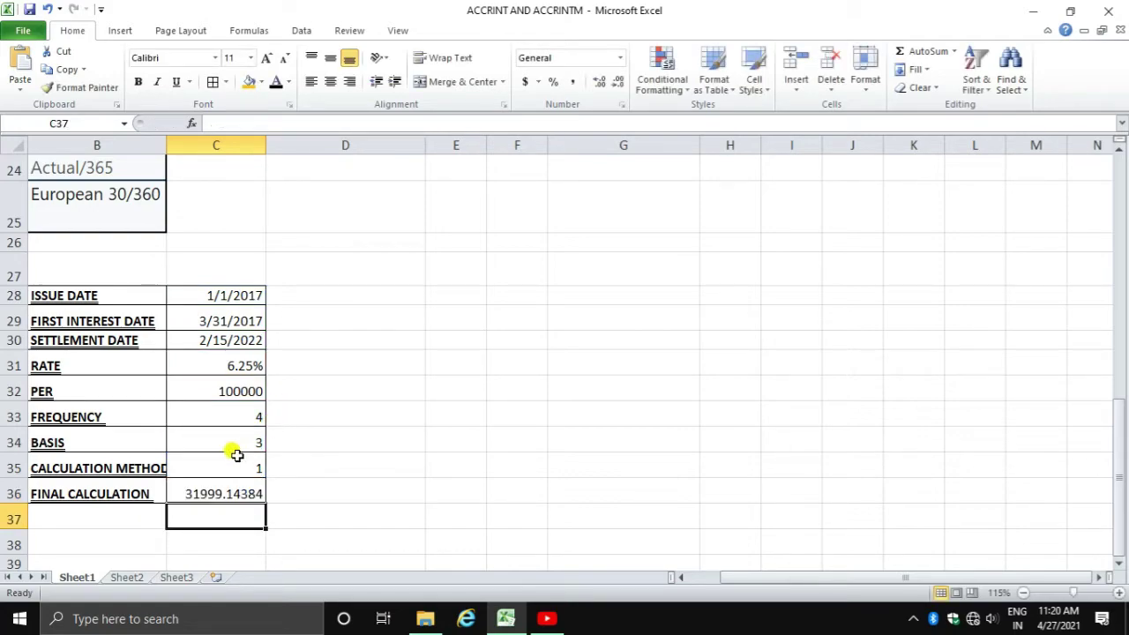
left_click(246, 393)
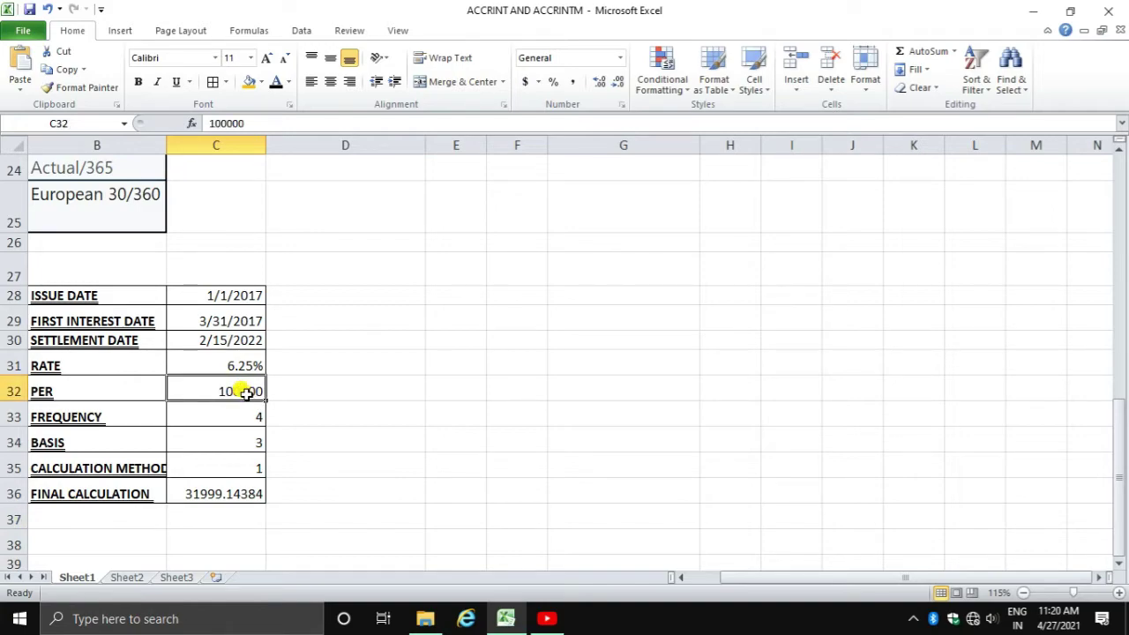
left_click(253, 366)
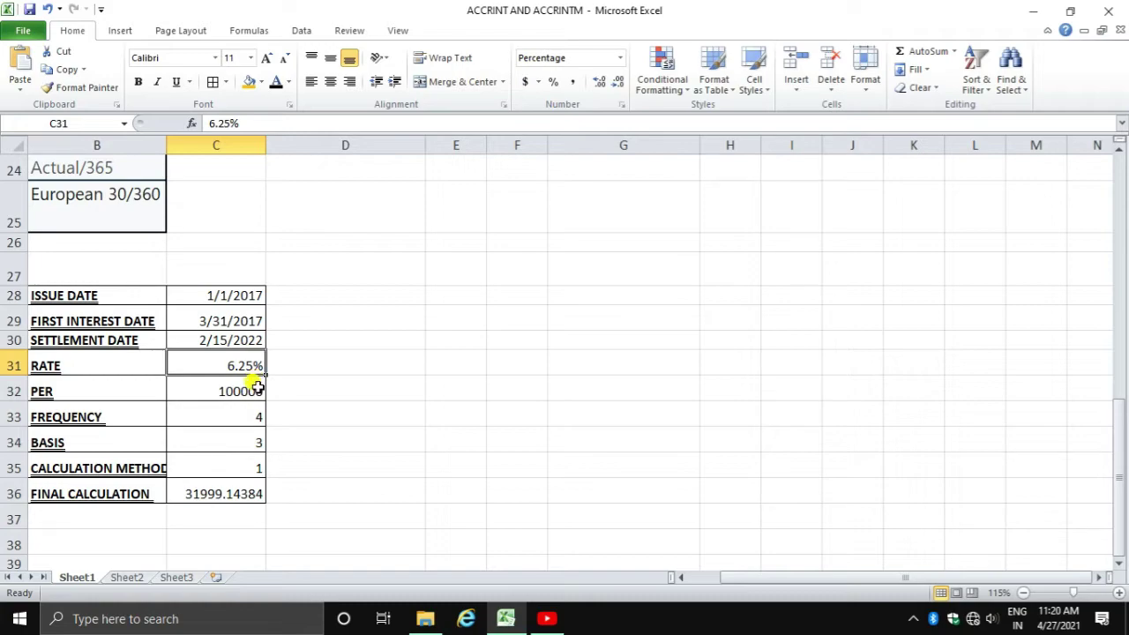
left_click(204, 498)
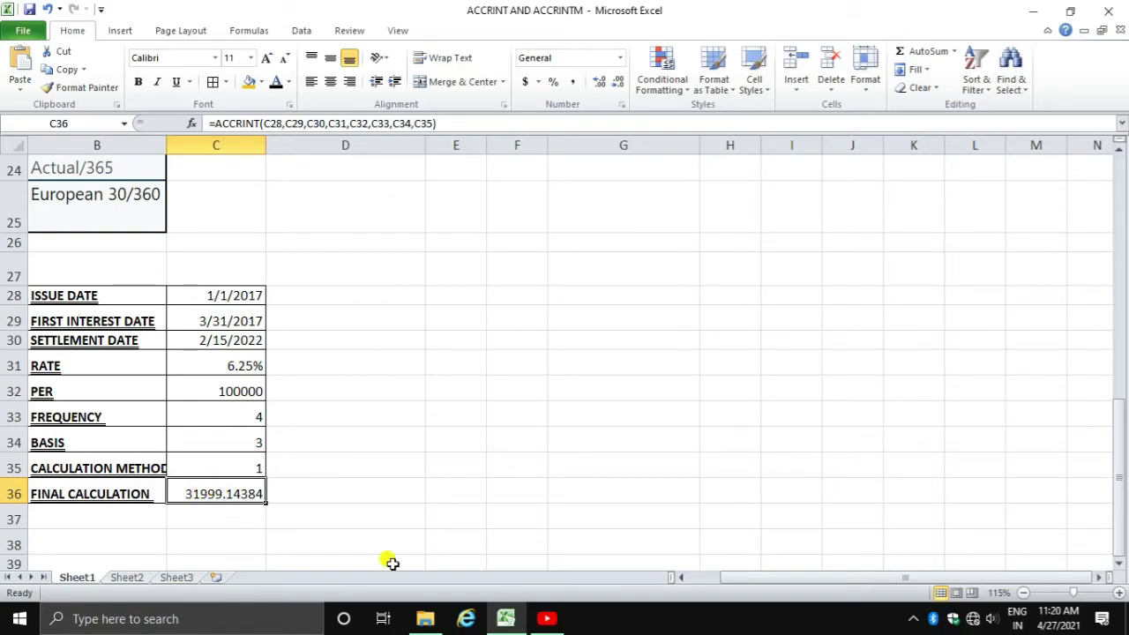
left_click_drag(771, 577, 688, 577)
Step: Scroll back up to the ACCRINT syntax and argument list at the top
scroll(355, 459, "up", 5)
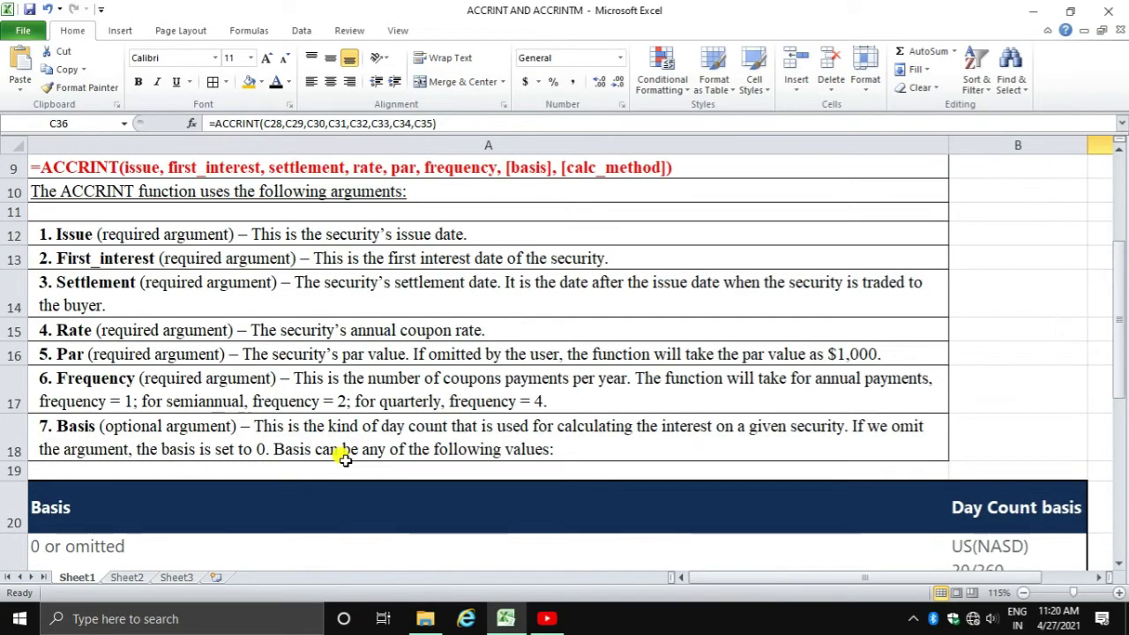
scroll(326, 460, "up", 3)
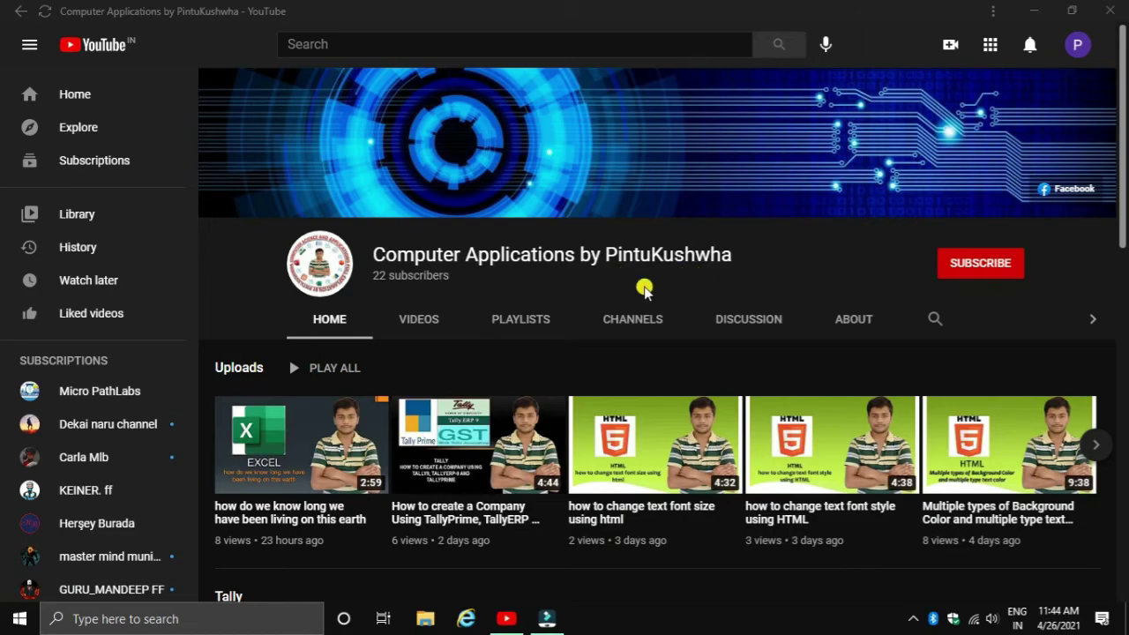
Step: Subscribe to the tutorial channel and set its notification bell to All
left_click(987, 266)
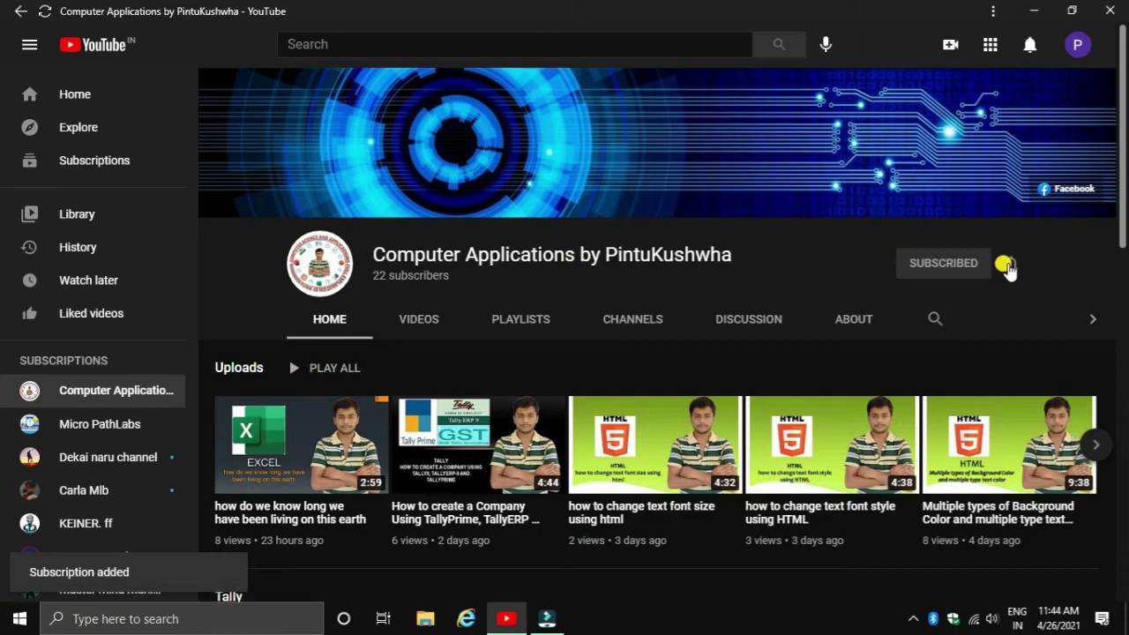
left_click(1006, 265)
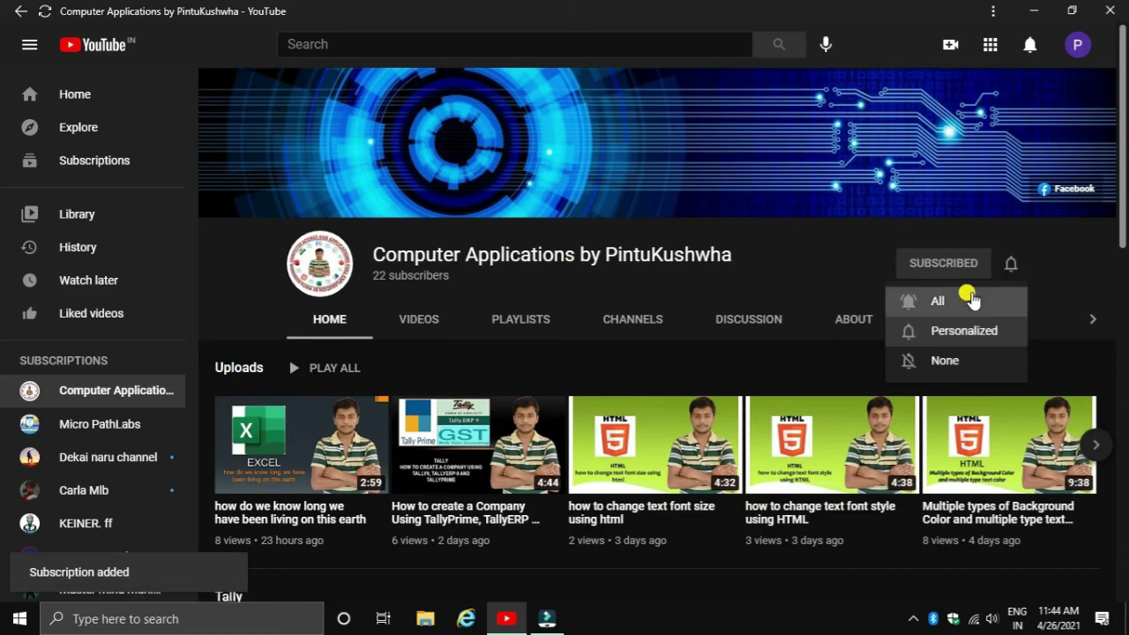
left_click(966, 298)
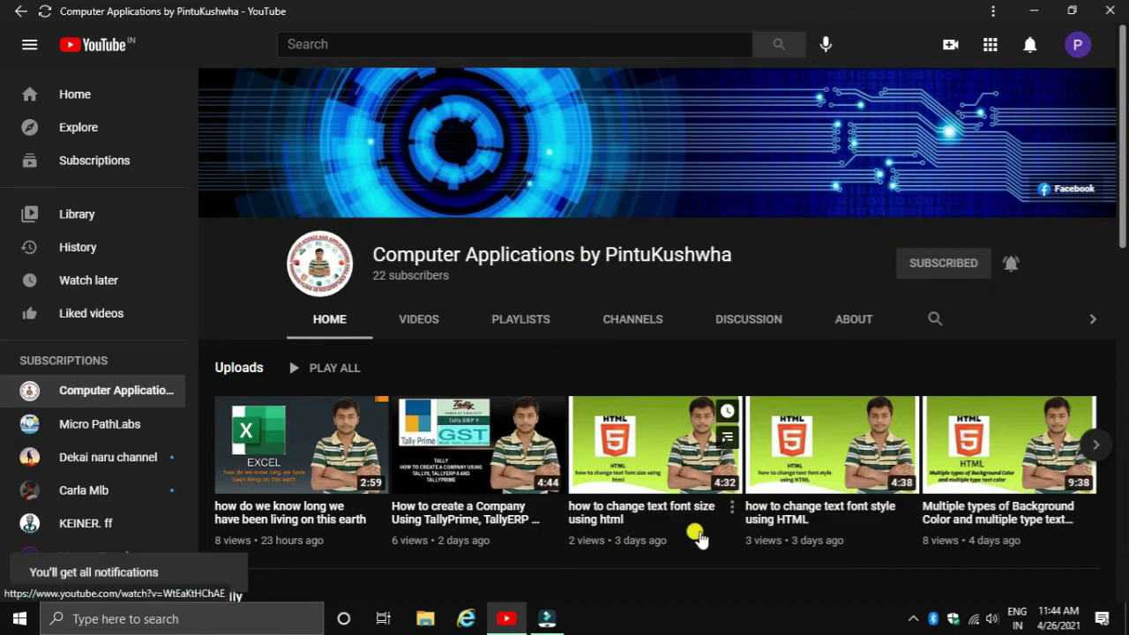